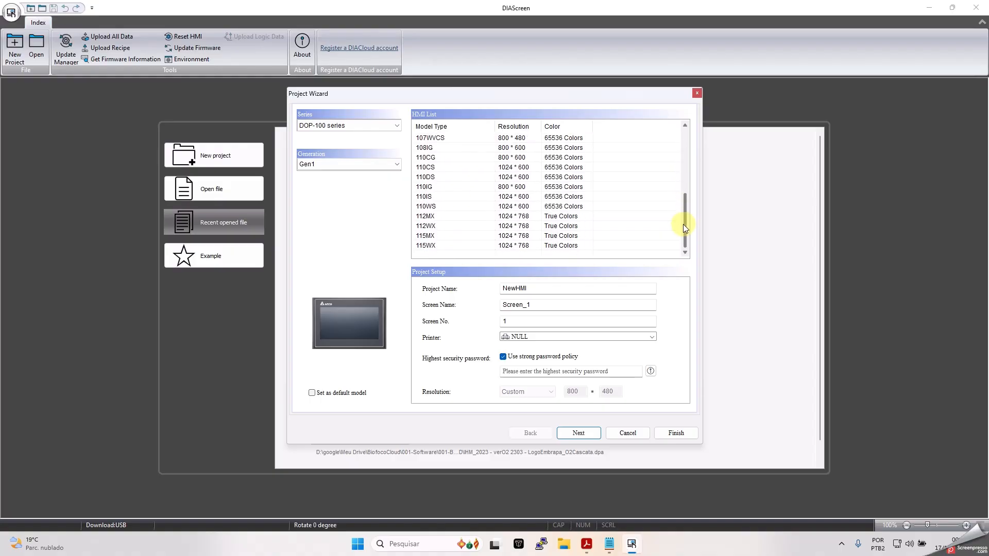
# - Choose the 110WS model and name the project Ensayo and the screen Principal
pyautogui.click(427, 207)
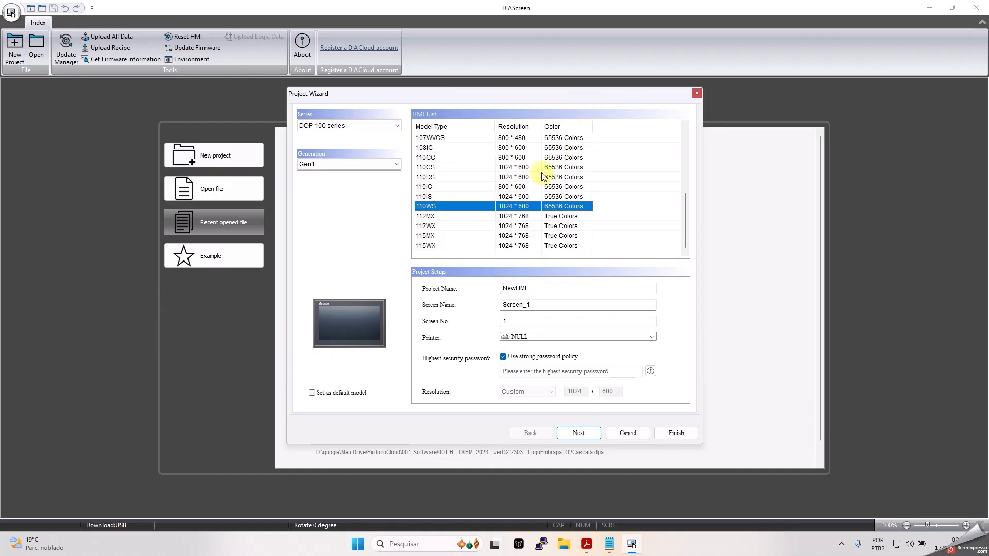
pyautogui.doubleClick(538, 289)
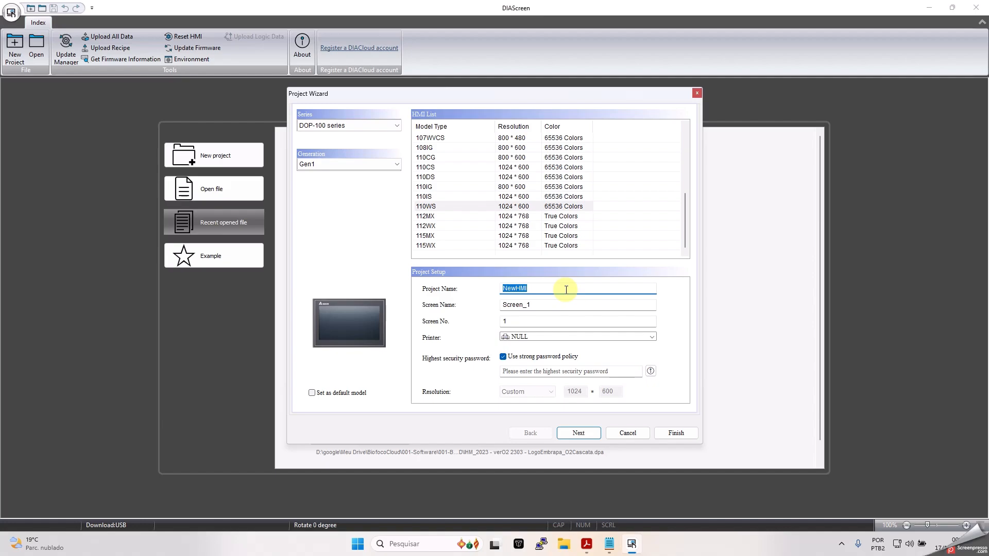
pyautogui.write('Ensayo')
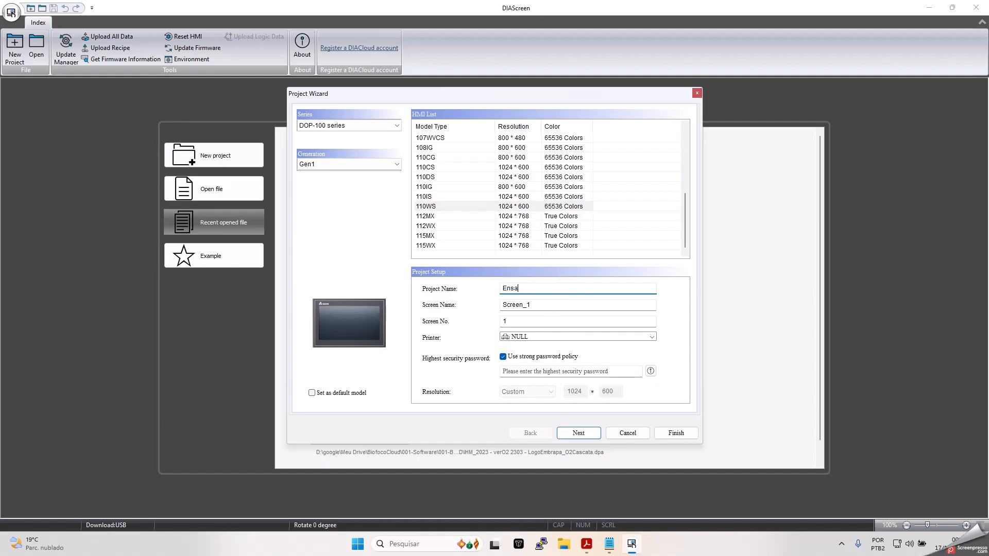
pyautogui.doubleClick(534, 307)
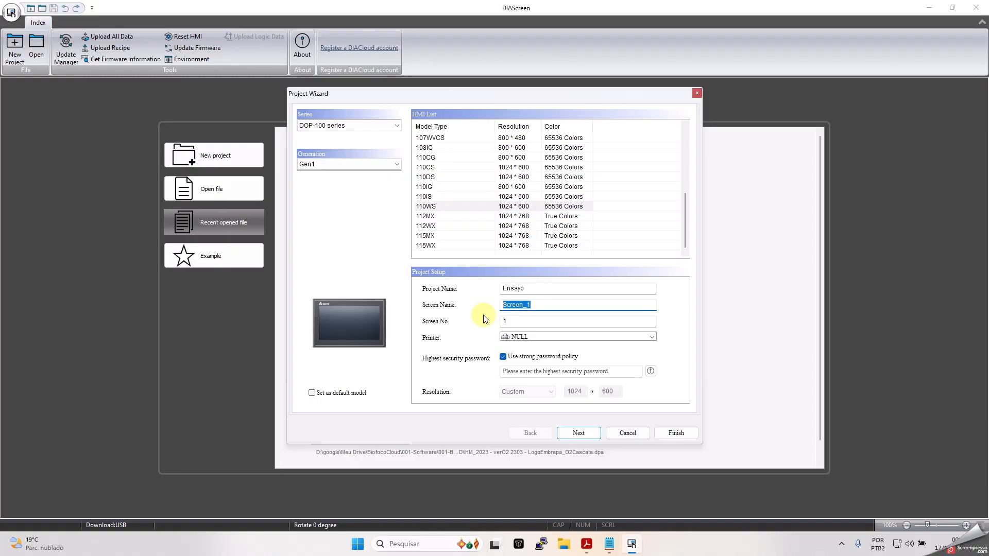
pyautogui.write('Principal')
# - Turn off the strong password policy, enter a simple highest-security password, and continue
pyautogui.click(503, 357)
pyautogui.click(525, 371)
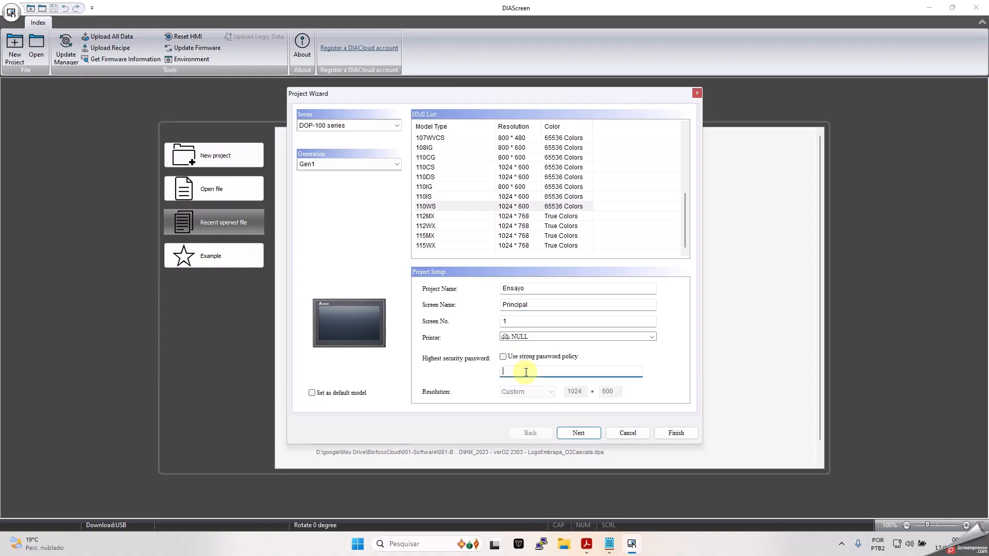
pyautogui.write('1234')
pyautogui.click(583, 438)
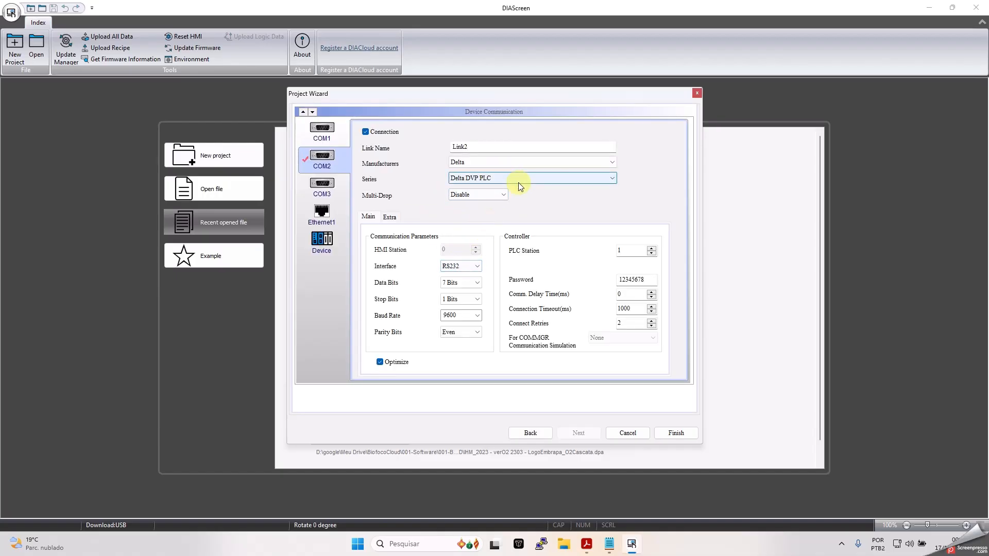
# - Replace the COM2 link name Link2 with red
pyautogui.moveTo(470, 147); pyautogui.dragTo(397, 150)
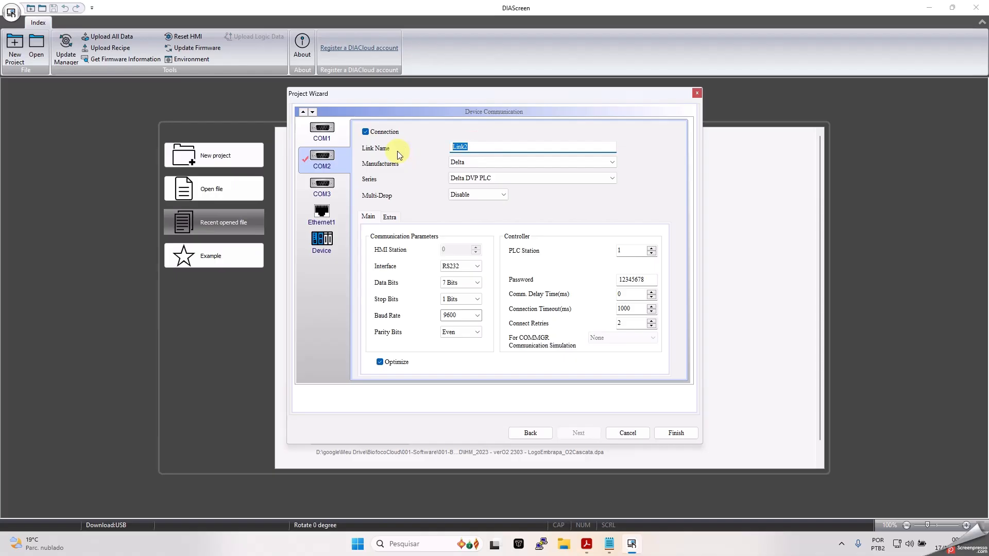
pyautogui.write('red')
# - Set the link's manufacturer to Modbus with the 984 RTU (Master) series
pyautogui.click(611, 163)
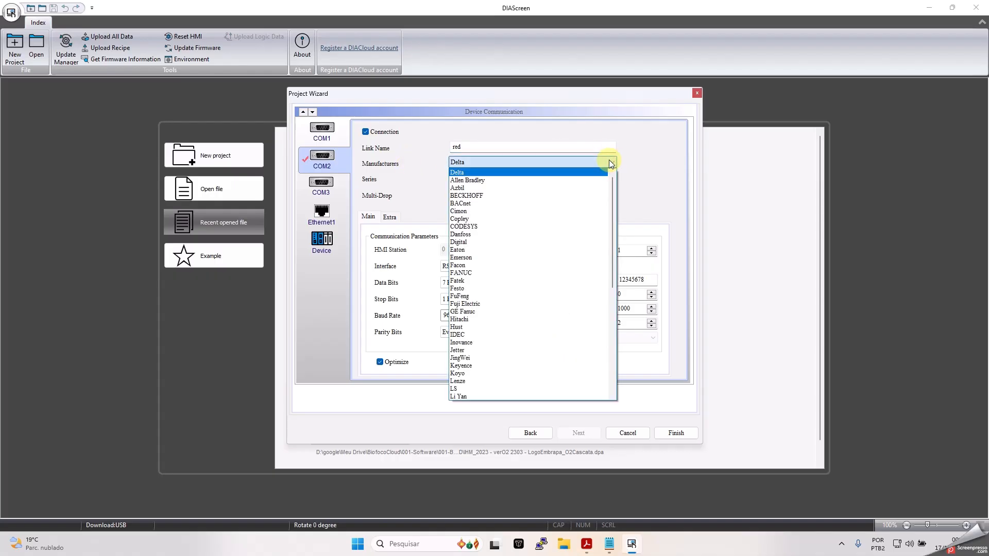
pyautogui.moveTo(614, 203); pyautogui.dragTo(601, 266)
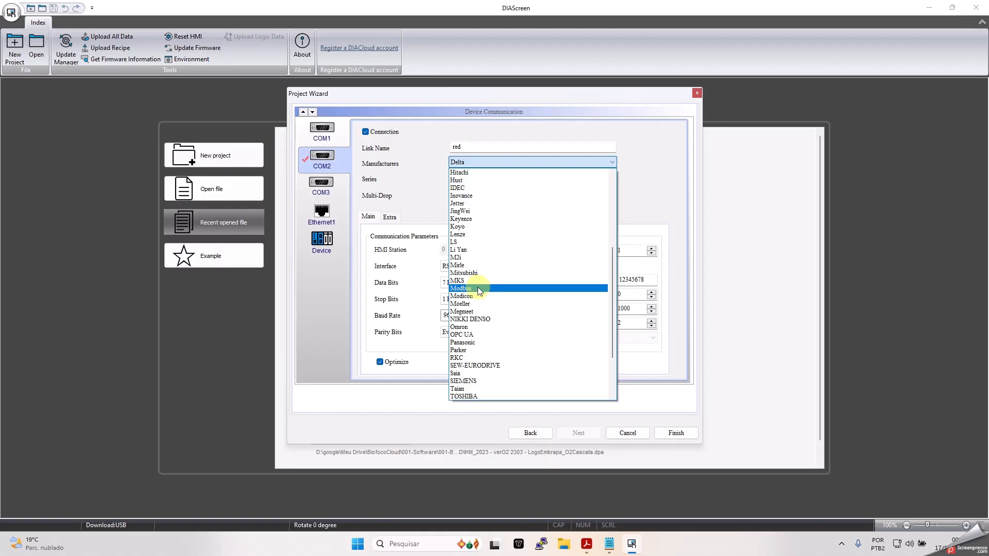
pyautogui.click(477, 287)
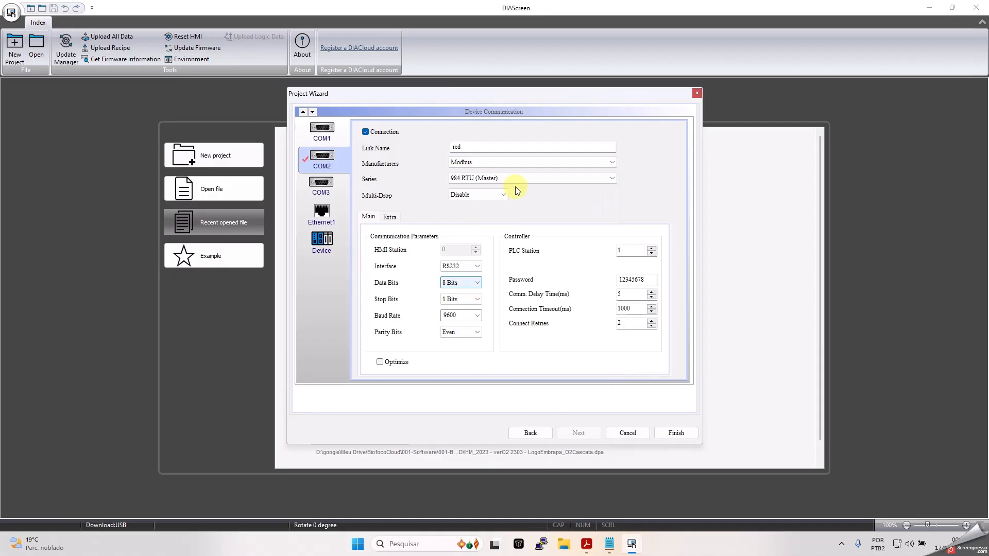
pyautogui.click(532, 180)
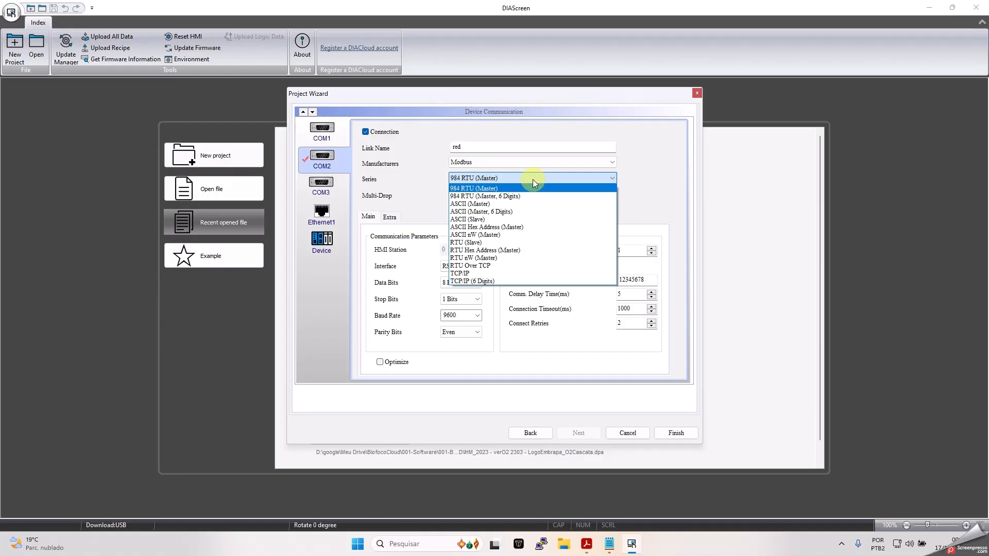
pyautogui.click(475, 189)
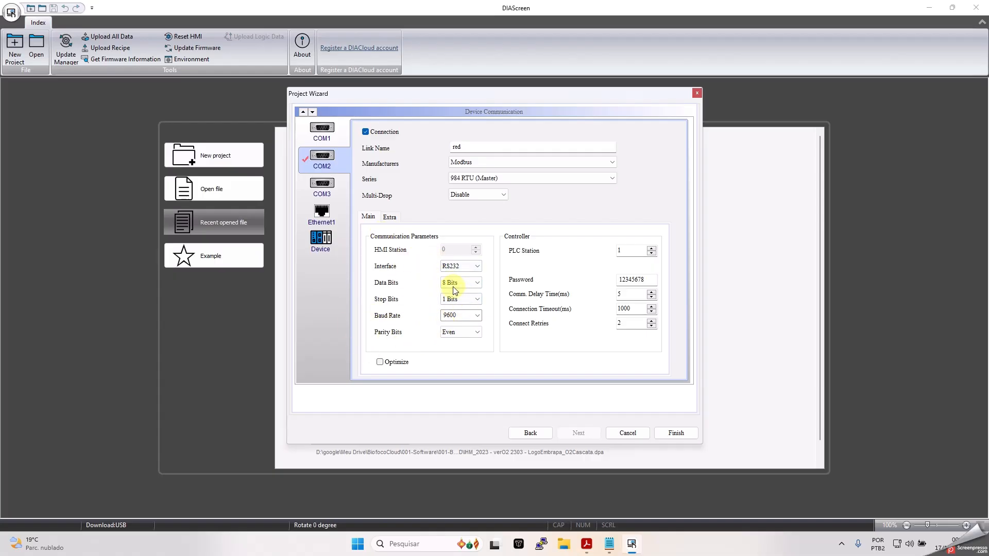
# - Set the link interface to RS485, baud rate 19200 and parity None
pyautogui.click(474, 266)
pyautogui.click(474, 267)
pyautogui.click(473, 281)
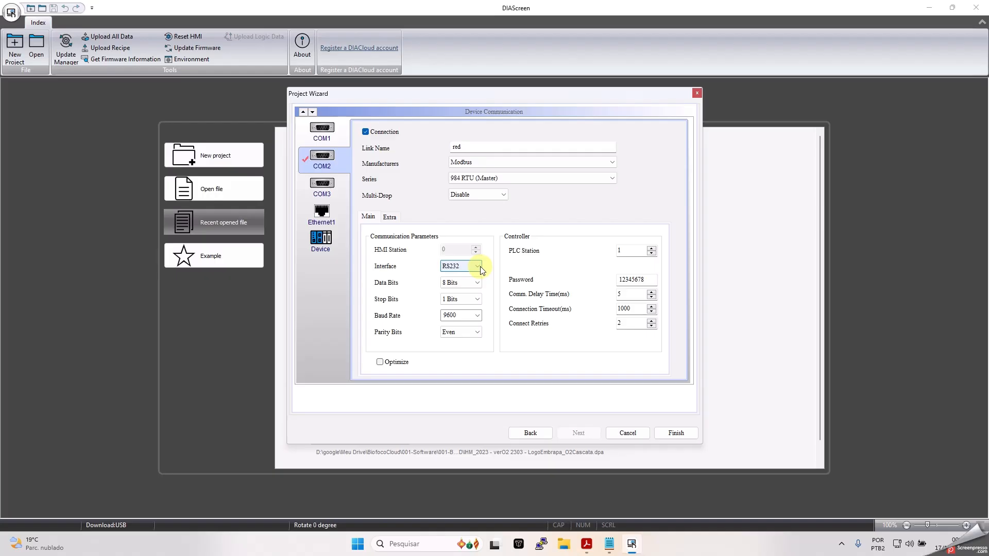
pyautogui.click(479, 267)
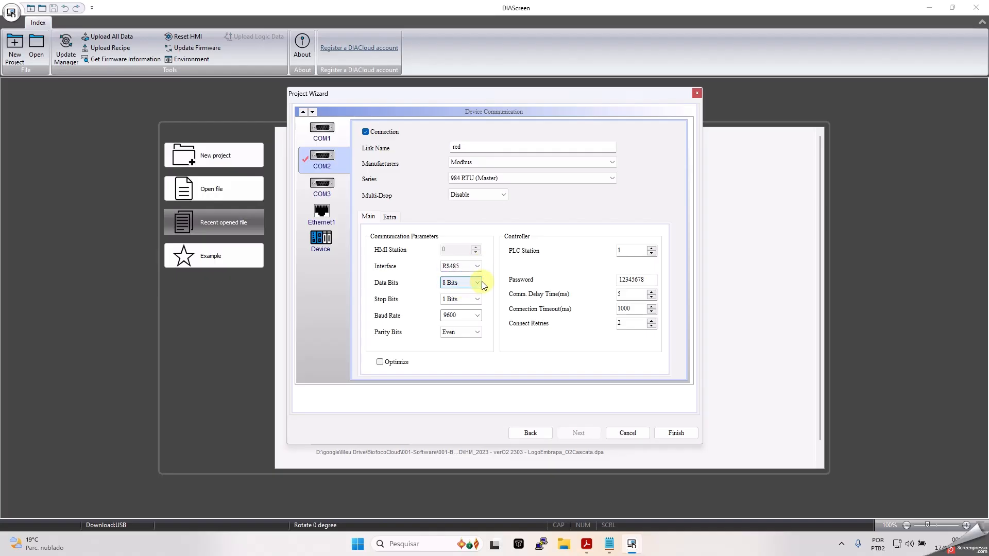
pyautogui.click(480, 317)
pyautogui.click(465, 341)
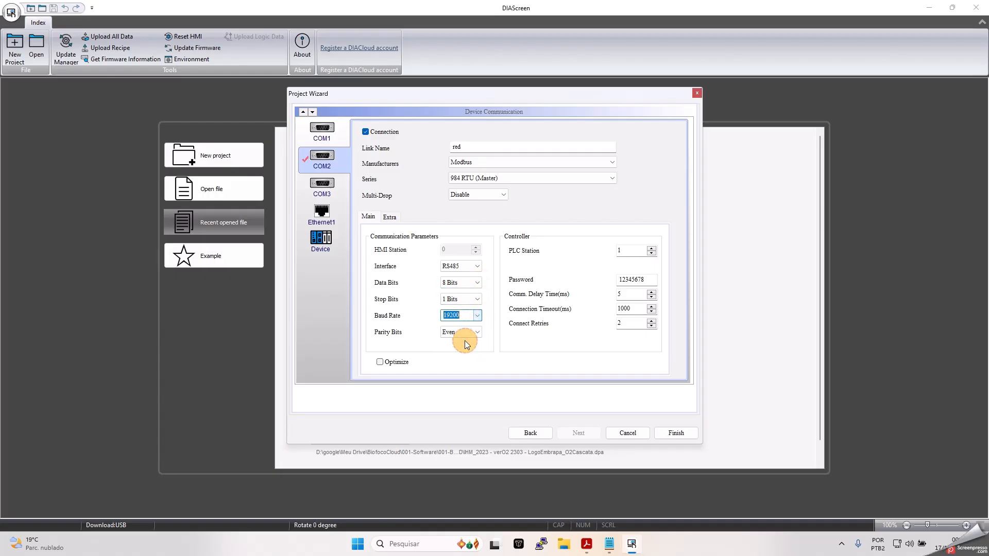
pyautogui.click(474, 334)
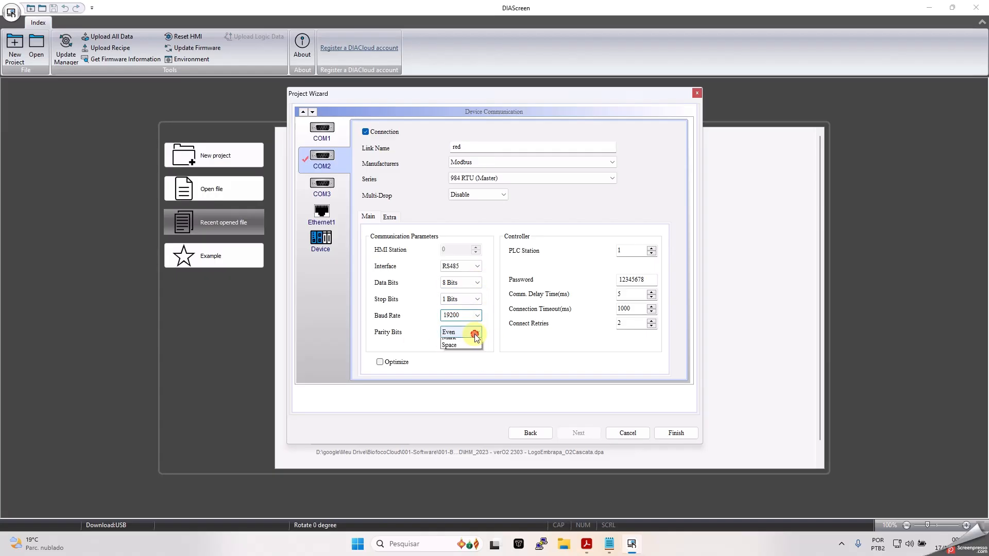
pyautogui.click(456, 341)
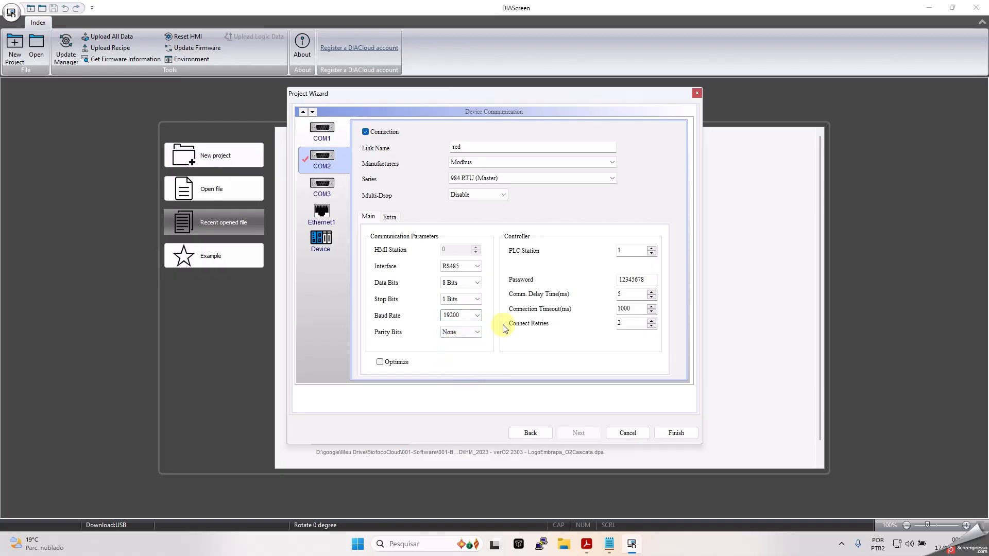
# - Set PLC station to 0, clear the controller password, and finish the project
pyautogui.click(651, 253)
pyautogui.click(646, 279)
pyautogui.moveTo(647, 279); pyautogui.dragTo(571, 292)
pyautogui.press('BackSpace')
pyautogui.click(672, 433)
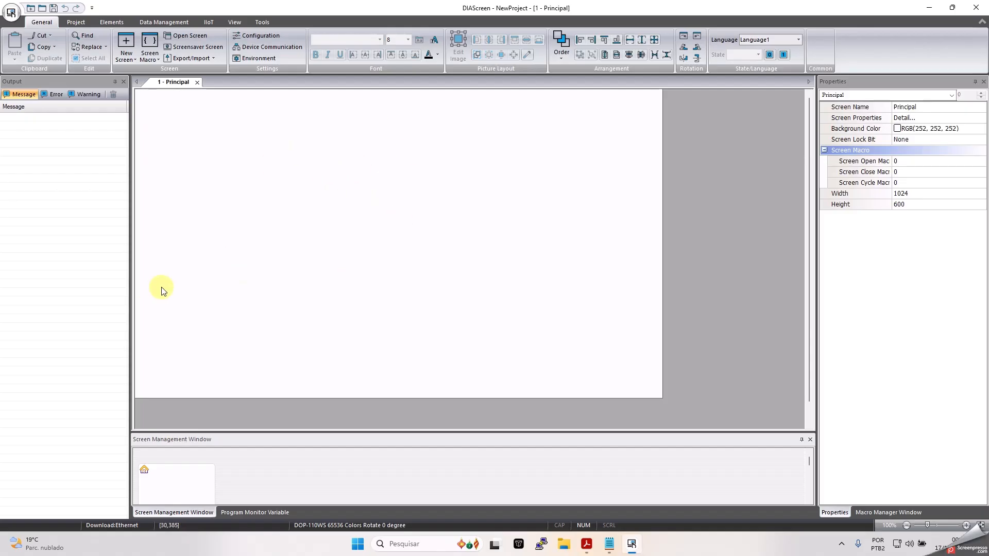
# - Switch to Acrobat showing the Hamilton pH Arc Sensors Modbus RTU manual
pyautogui.hotkey('alt', 'Tab')
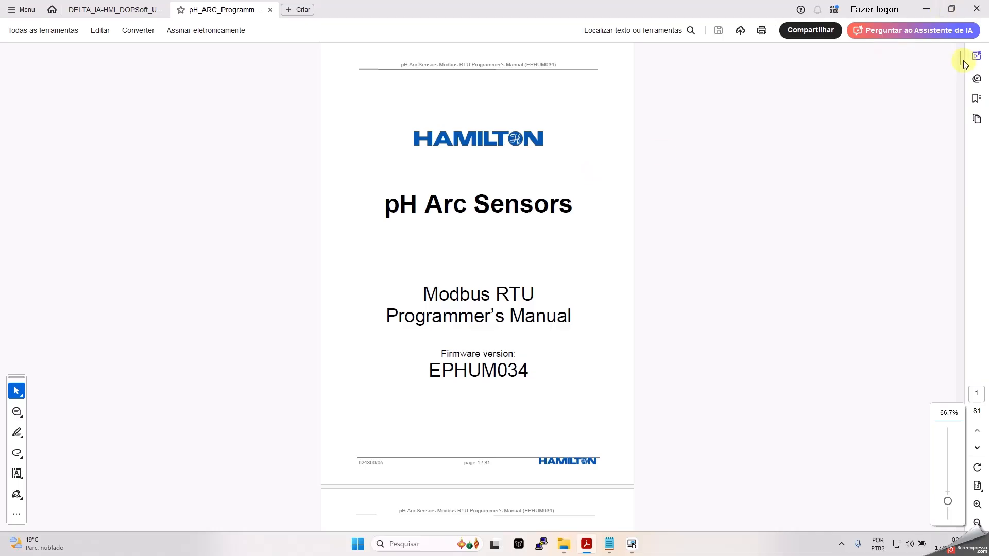
# - Scroll the manual to page 15's operator level and register 4288 tables
pyautogui.moveTo(960, 58); pyautogui.dragTo(962, 141)
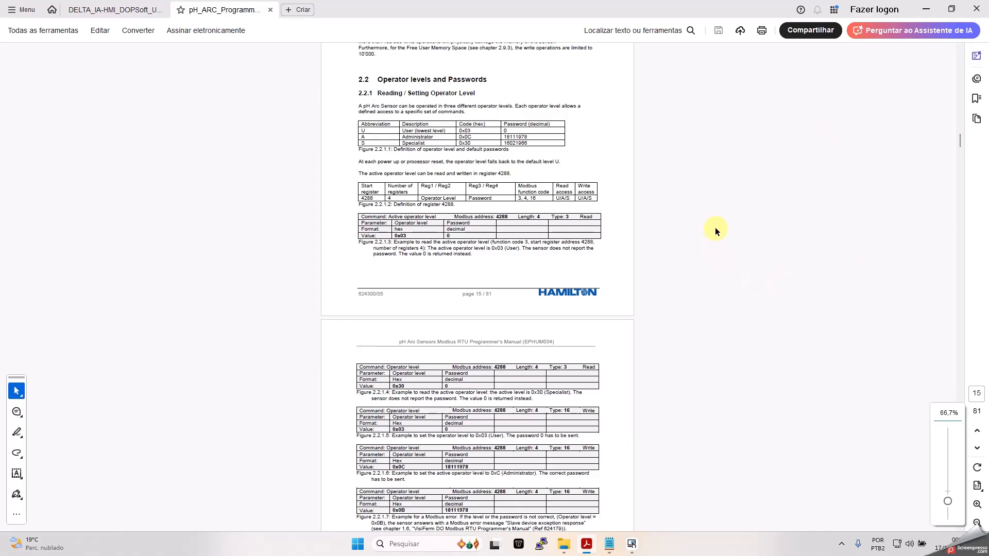
pyautogui.keyDown('ctrl'); pyautogui.scroll(3, 716, 226); pyautogui.keyUp('ctrl')
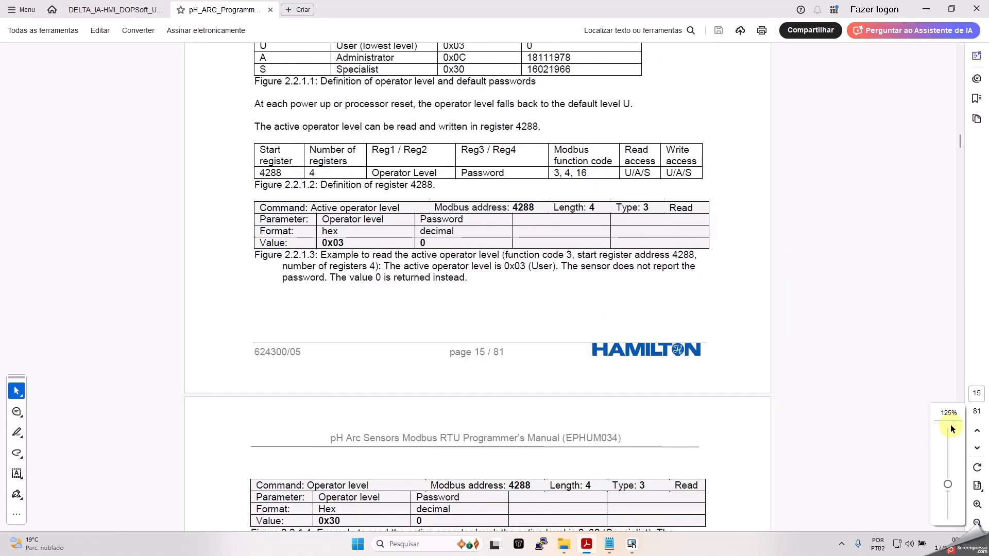
pyautogui.click(977, 394)
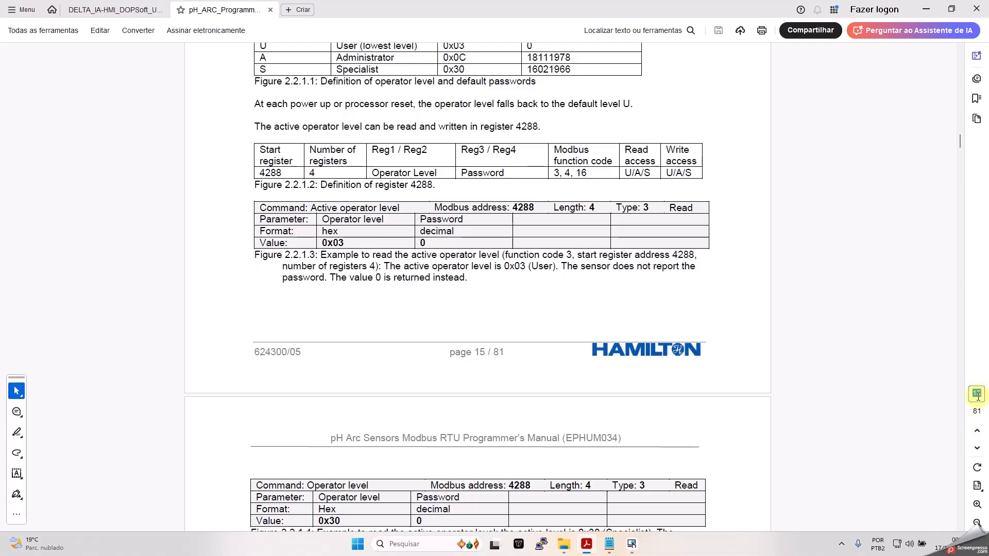
# - Jump to page 30 and highlight the Primary Measurement Channel 1 (pH) heading
pyautogui.write('30')
pyautogui.press('Return')
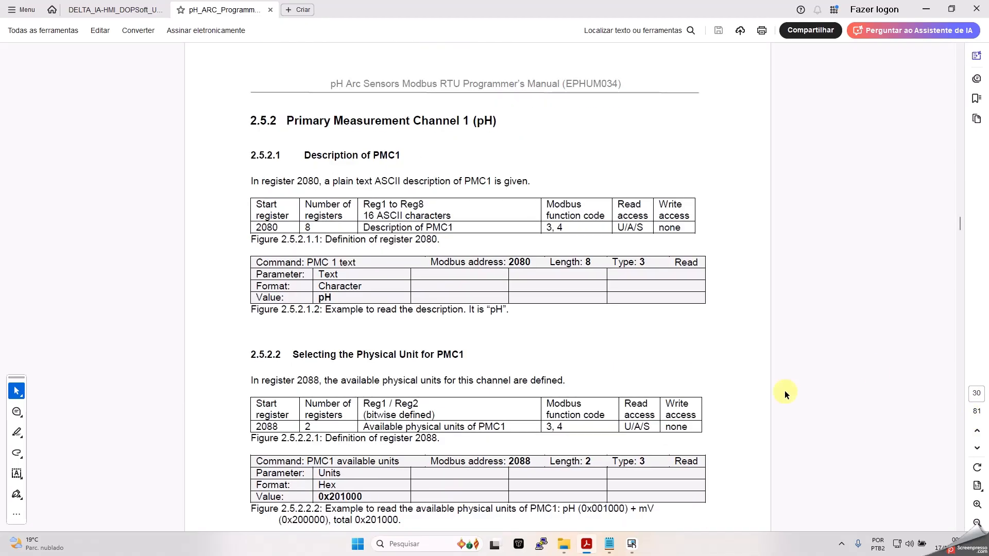
pyautogui.scroll(-1, 561, 309)
pyautogui.scroll(2, 566, 296)
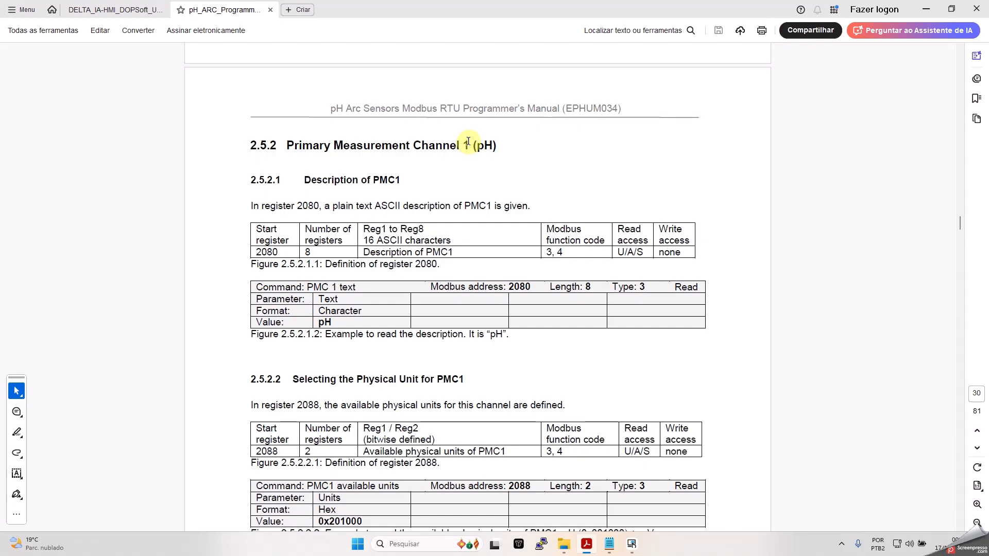
pyautogui.moveTo(471, 144); pyautogui.dragTo(290, 145)
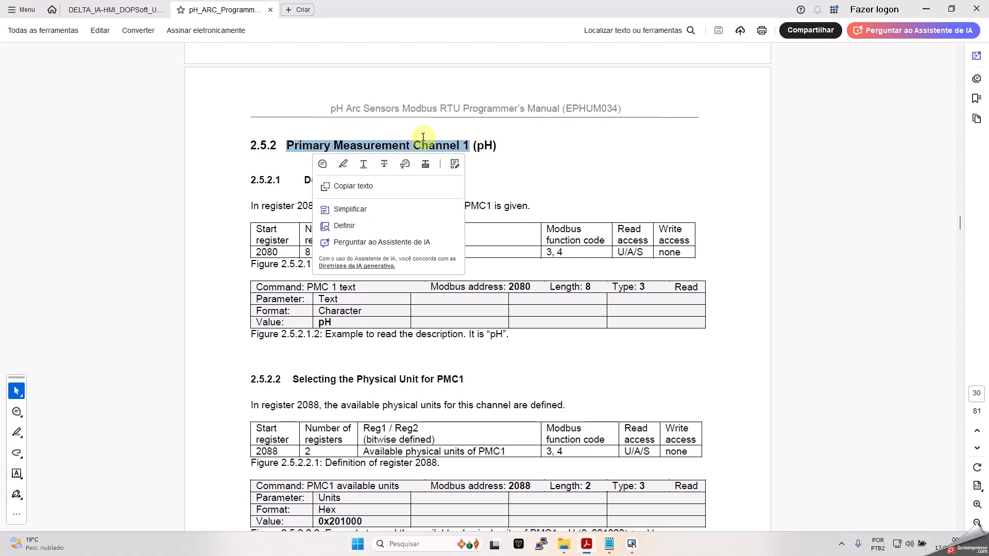
pyautogui.click(452, 131)
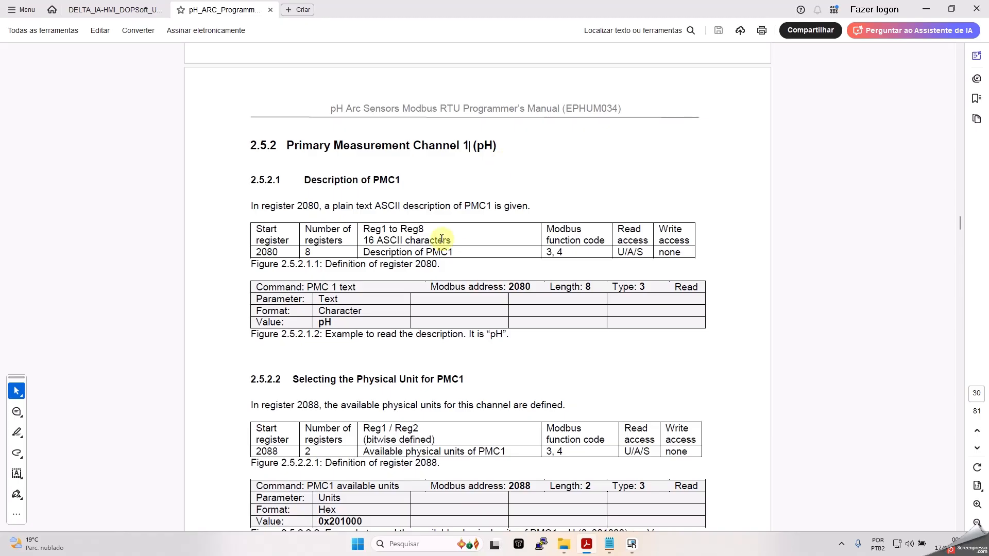
# - Scroll through section 2.5.2 to the register 2090 unit tables
pyautogui.scroll(-3, 396, 258)
pyautogui.scroll(-3, 396, 258)
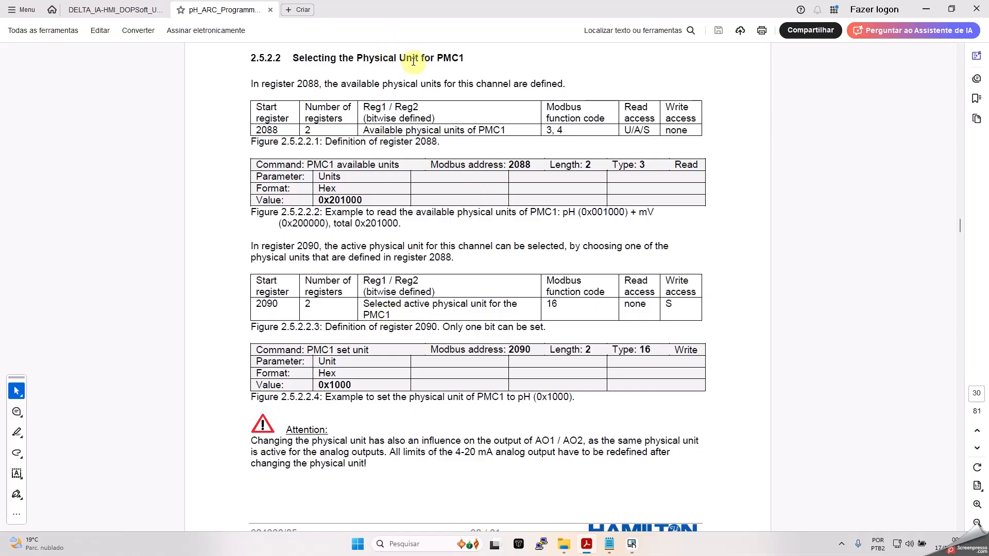
pyautogui.scroll(2, 407, 92)
pyautogui.scroll(4, 407, 92)
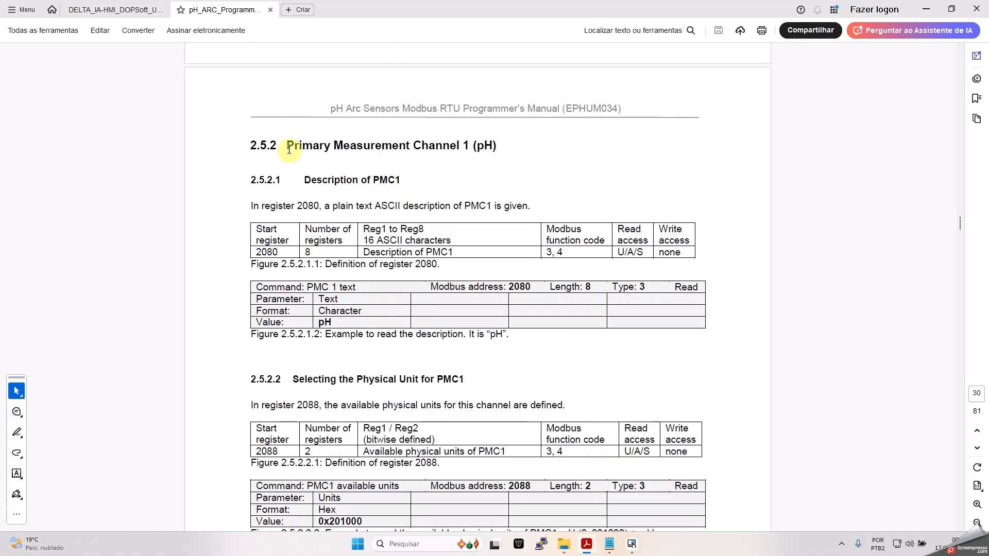
pyautogui.moveTo(287, 146); pyautogui.dragTo(449, 147)
pyautogui.scroll(-8, 435, 211)
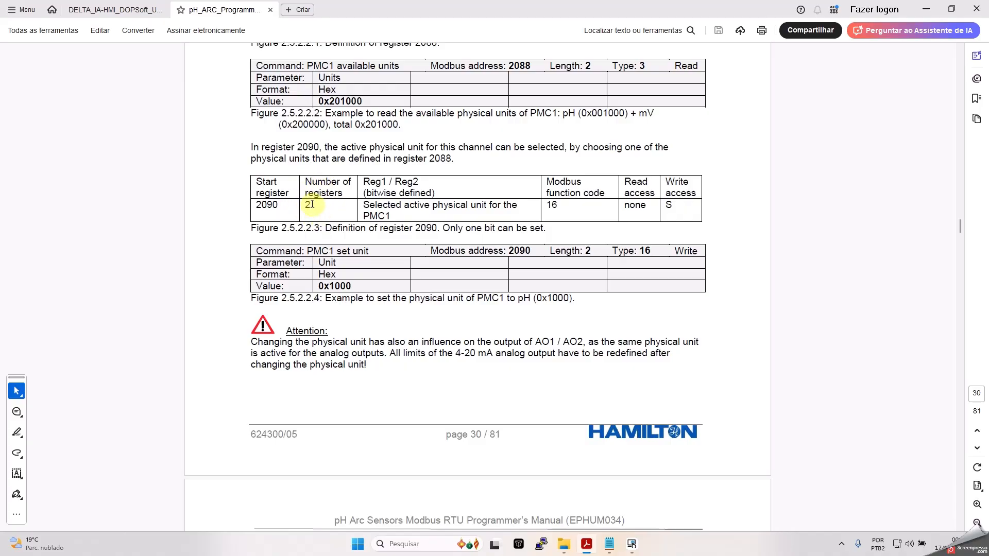
# - Scroll to section 2.5.2.3 and highlight its heading, register 2090 and table header
pyautogui.scroll(-6, 325, 212)
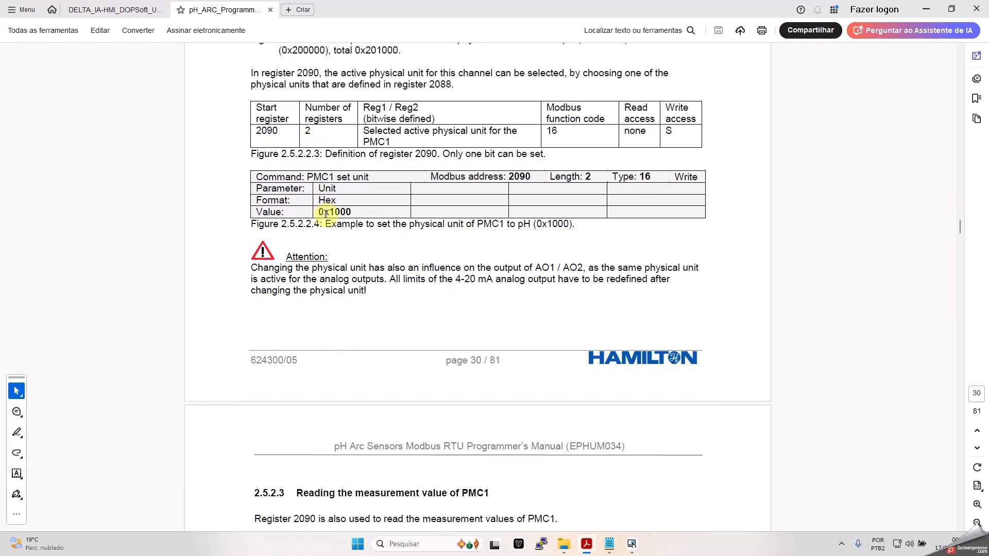
pyautogui.scroll(-2, 327, 216)
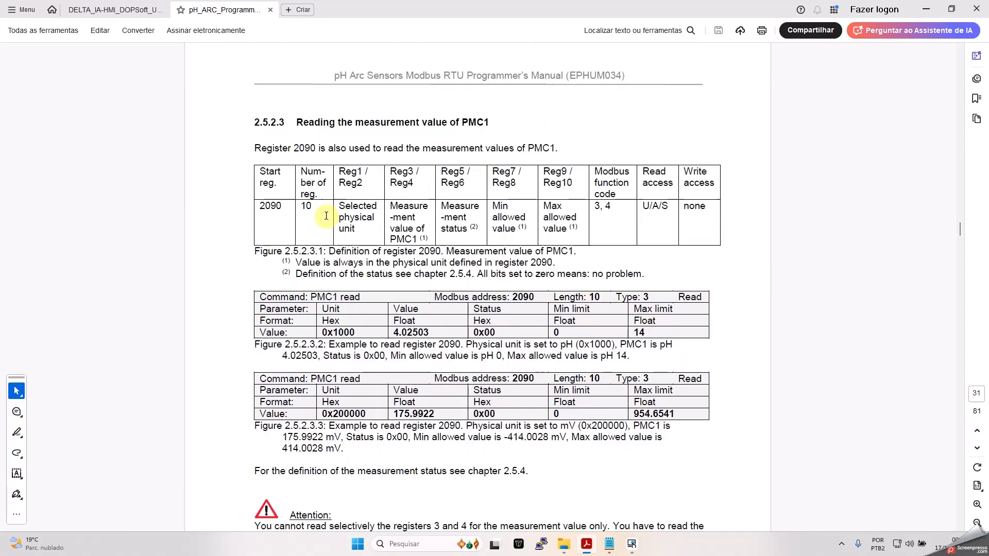
pyautogui.moveTo(298, 123); pyautogui.dragTo(491, 124)
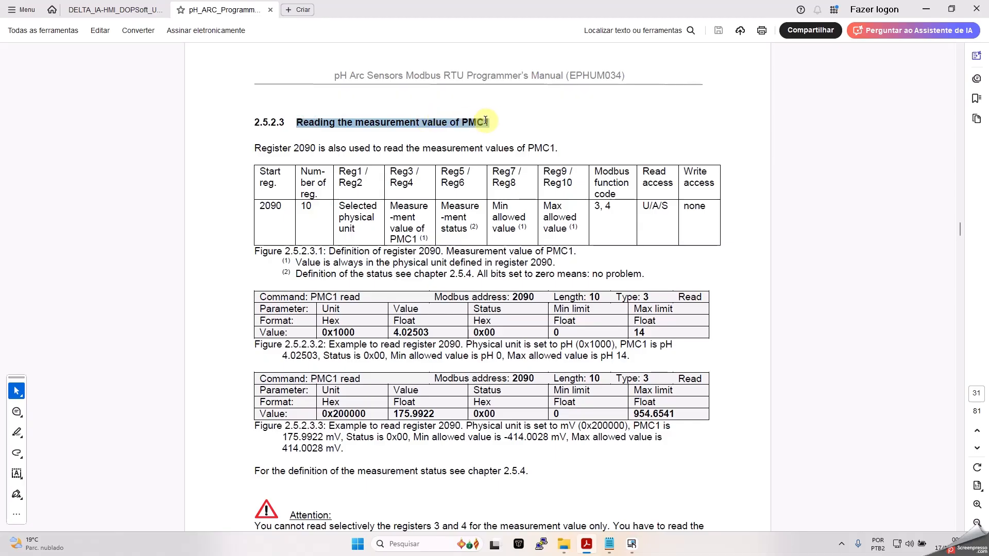
pyautogui.click(508, 124)
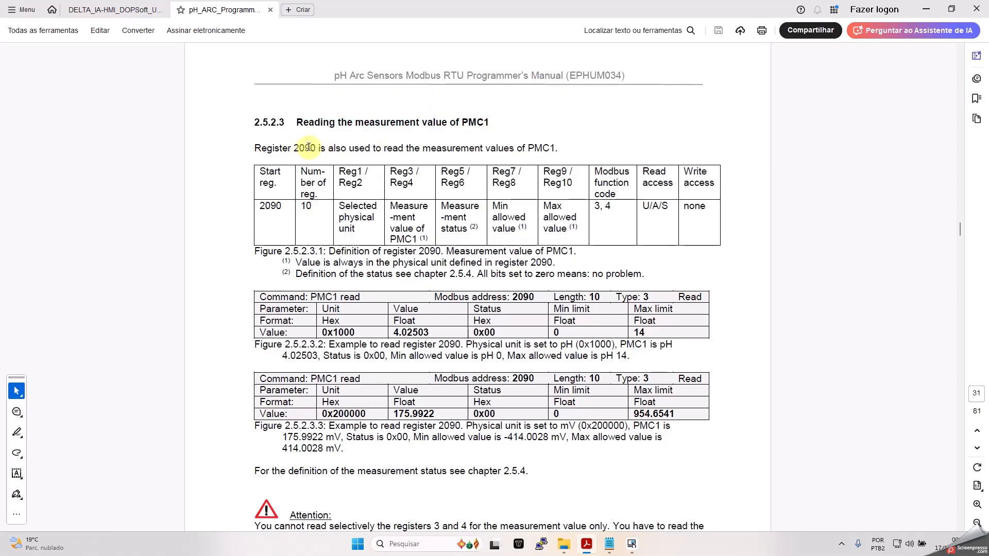
pyautogui.moveTo(292, 146); pyautogui.dragTo(324, 147)
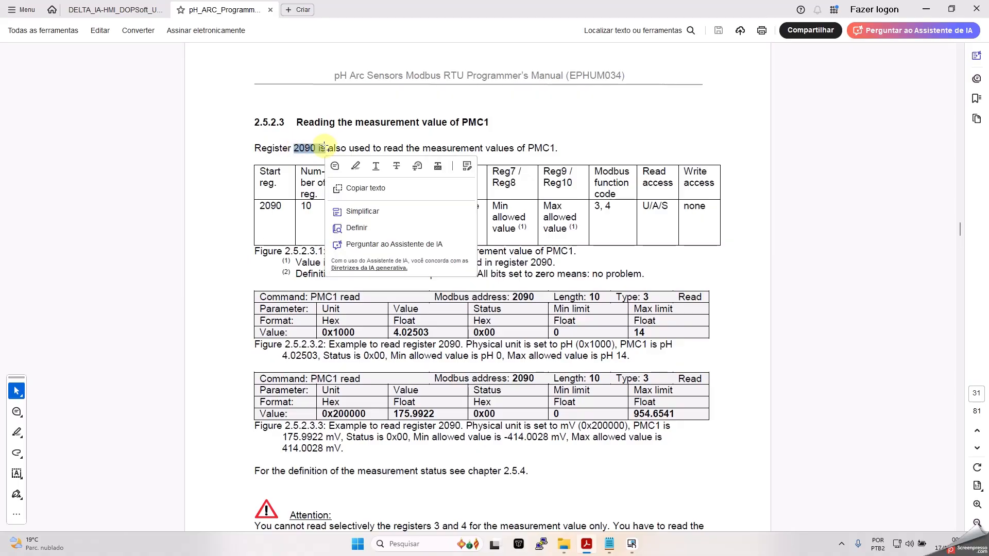
pyautogui.click(305, 222)
pyautogui.moveTo(318, 205); pyautogui.dragTo(307, 206)
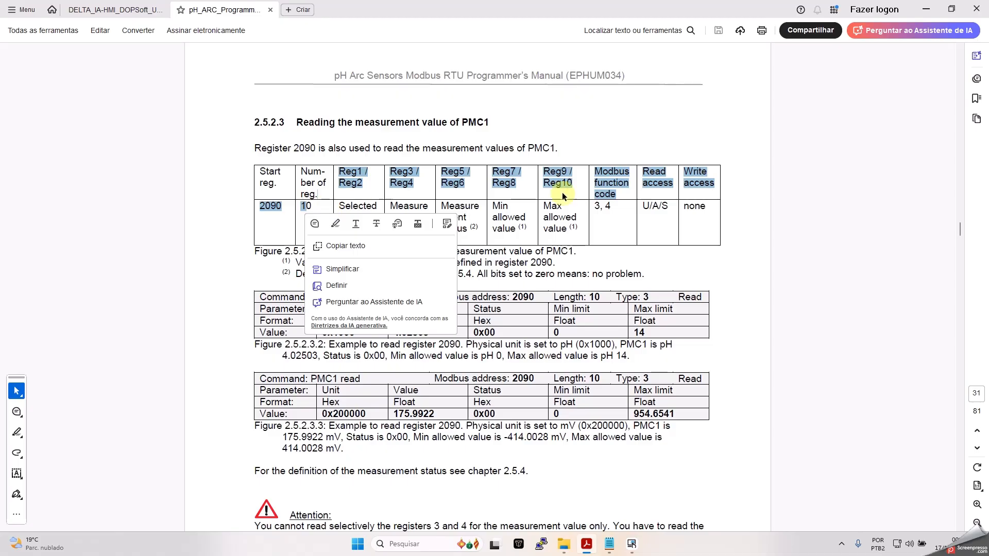
pyautogui.click(576, 128)
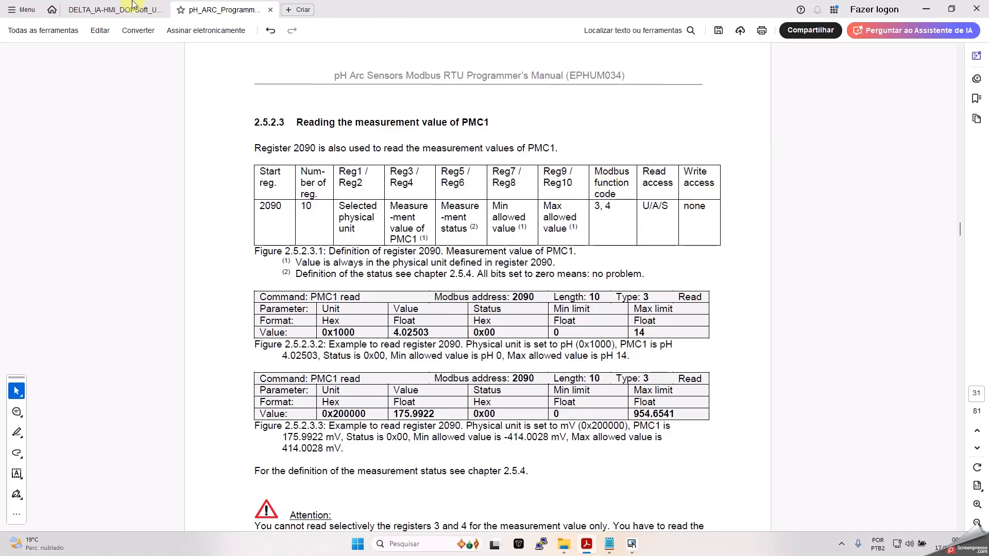
# - Switch to the DOPSoft User Manual and go to page 164
pyautogui.click(120, 12)
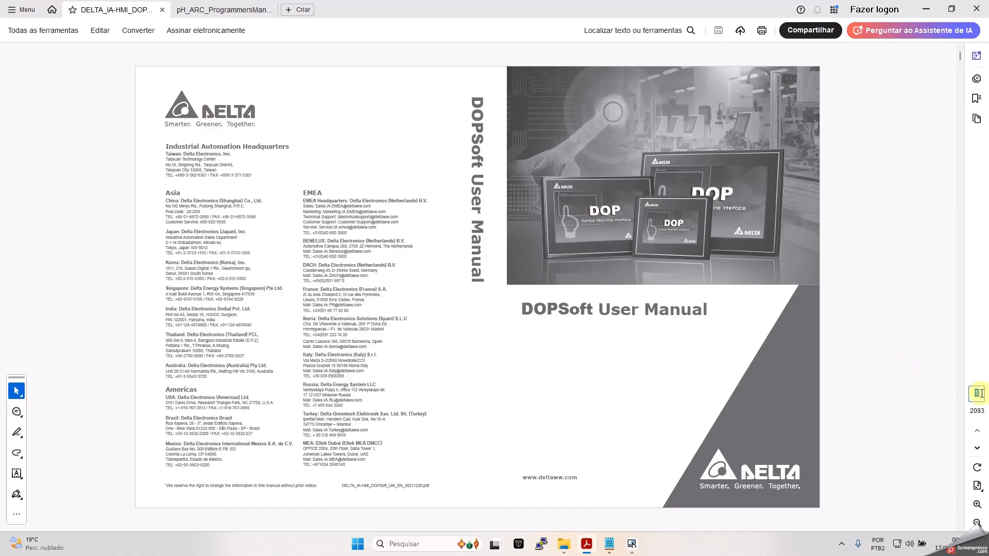
pyautogui.write('164')
pyautogui.press('Return')
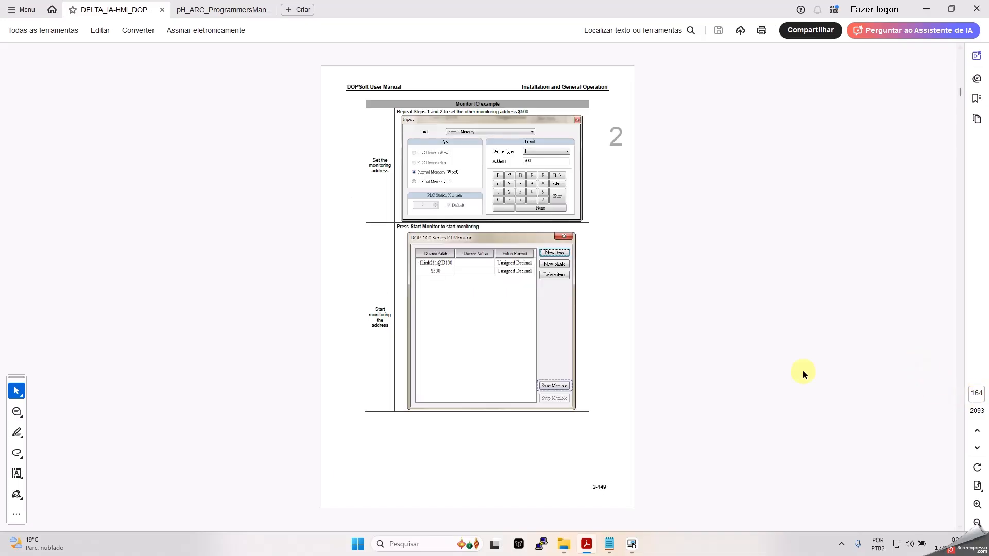
pyautogui.scroll(-1, 624, 310)
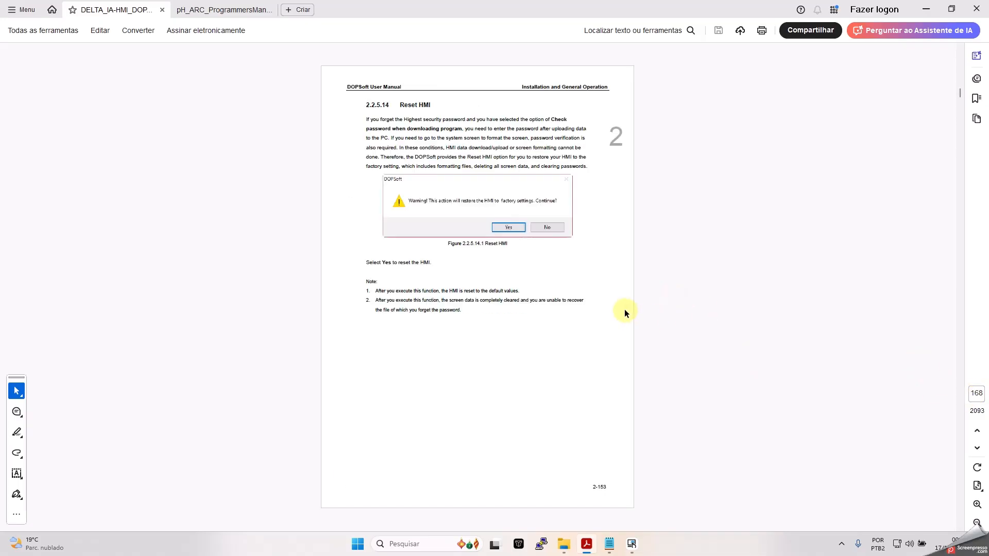
pyautogui.scroll(1, 623, 310)
pyautogui.scroll(4, 857, 207)
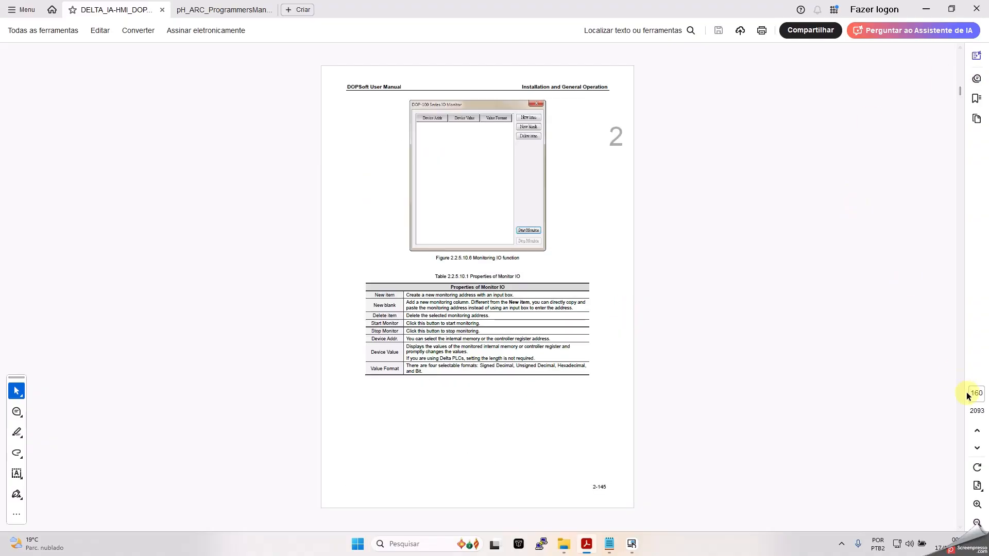
# - Search for arraycopy and step to its description on page 24-74
pyautogui.hotkey('ctrl', 'f')
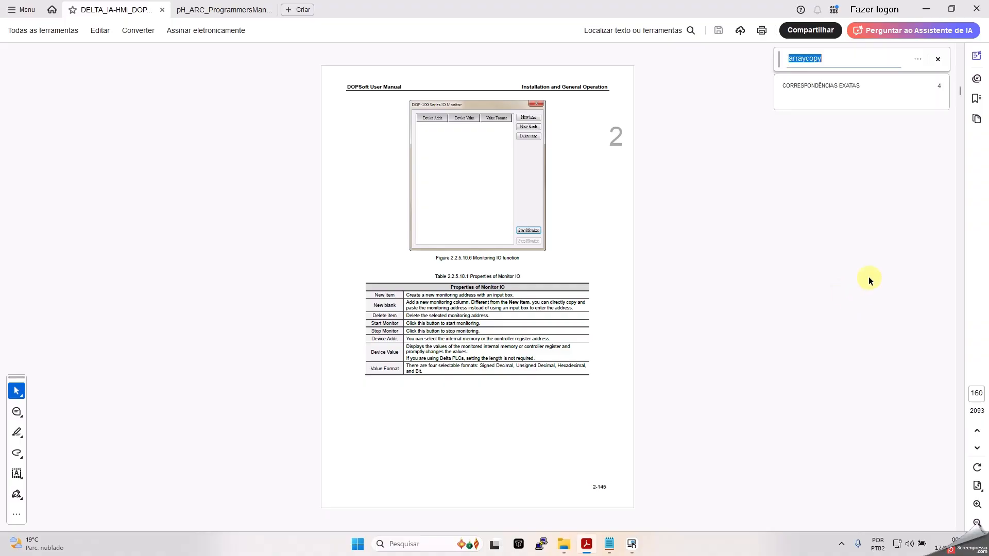
pyautogui.click(871, 99)
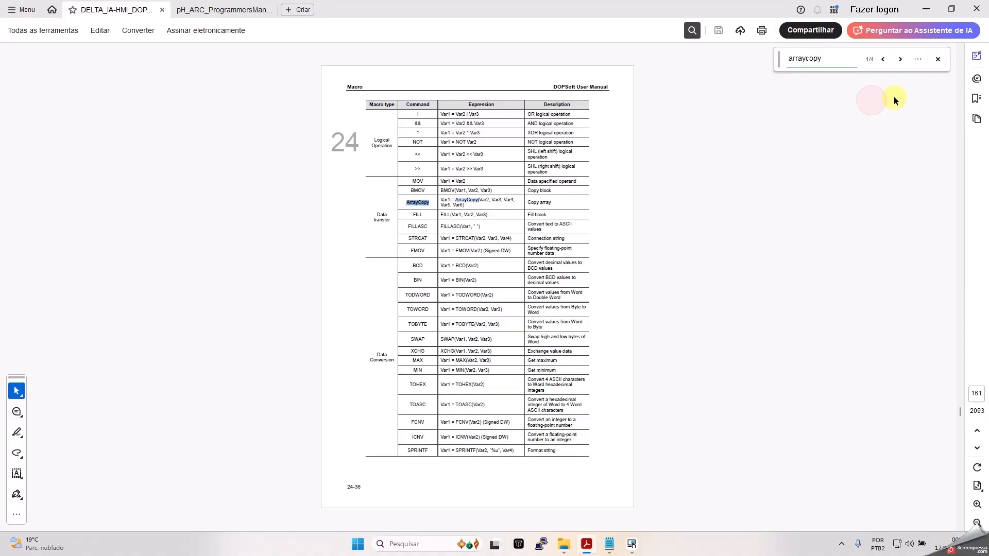
pyautogui.click(903, 59)
pyautogui.click(903, 59)
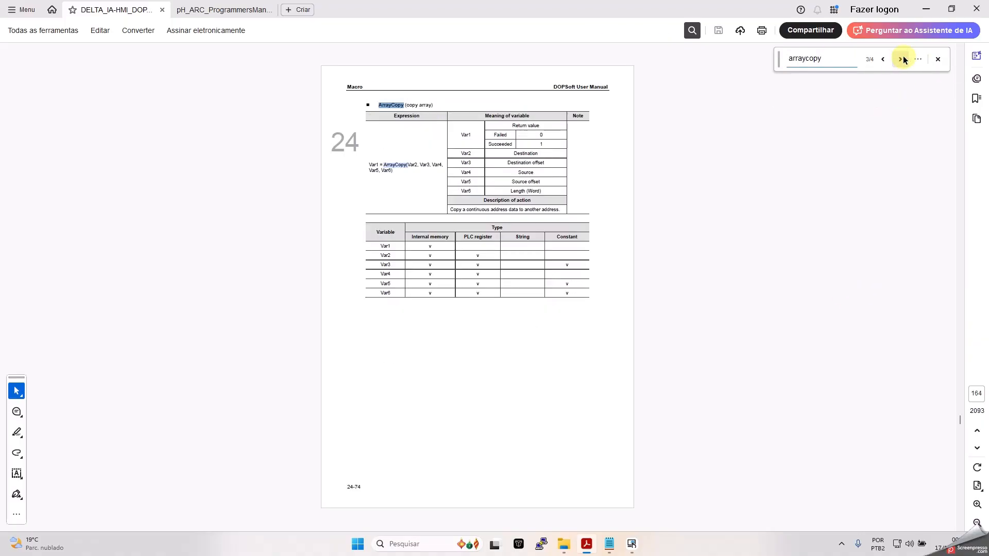
pyautogui.click(938, 59)
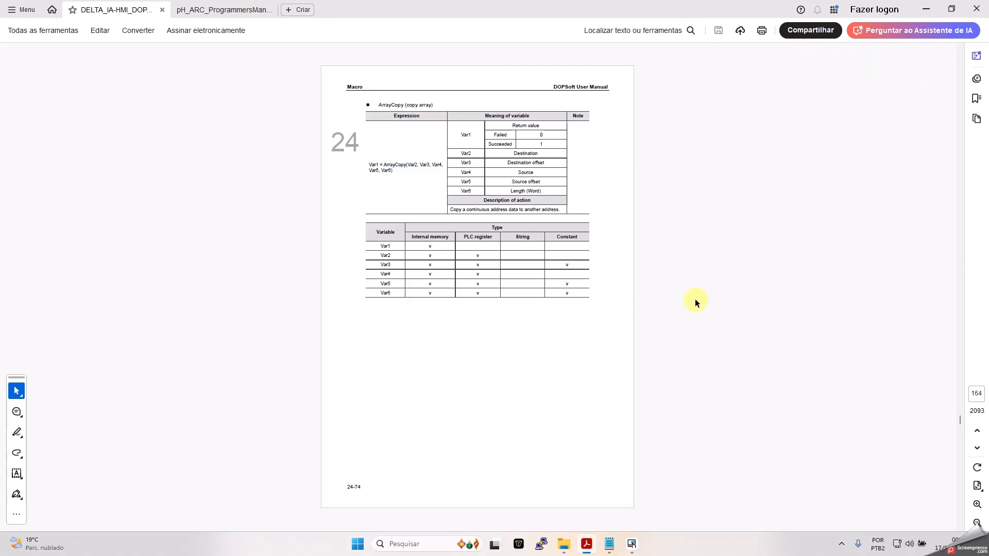
pyautogui.scroll(3, 470, 197)
pyautogui.scroll(10, 453, 193)
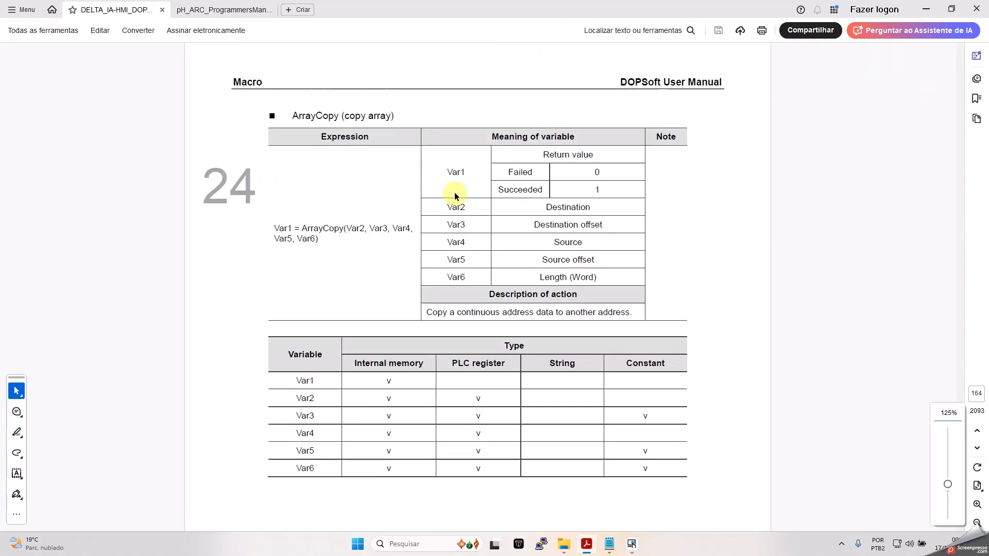
pyautogui.scroll(-8, 449, 195)
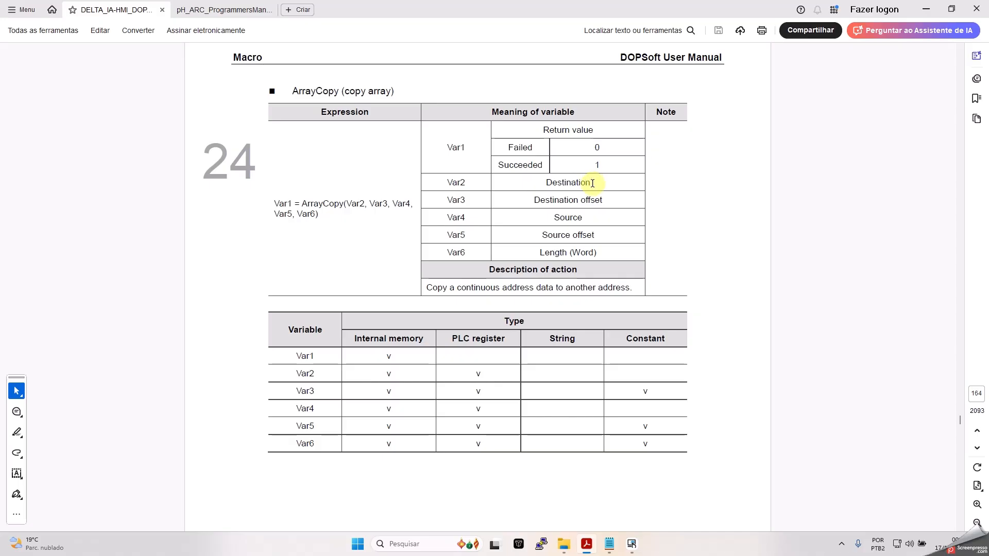
# - Highlight Destination and Destination offset in the variable table, then minimize Acrobat
pyautogui.moveTo(585, 182); pyautogui.dragTo(582, 184)
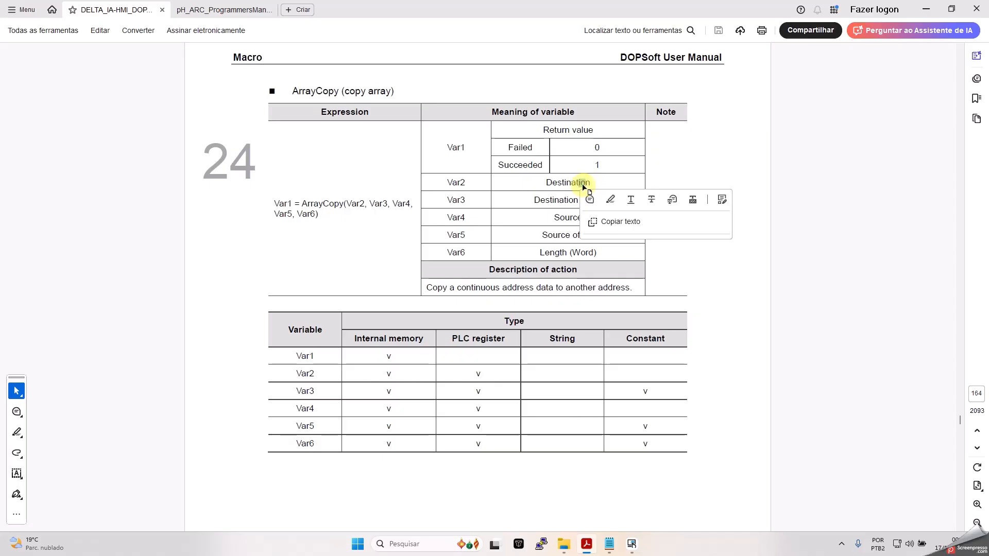
pyautogui.click(570, 182)
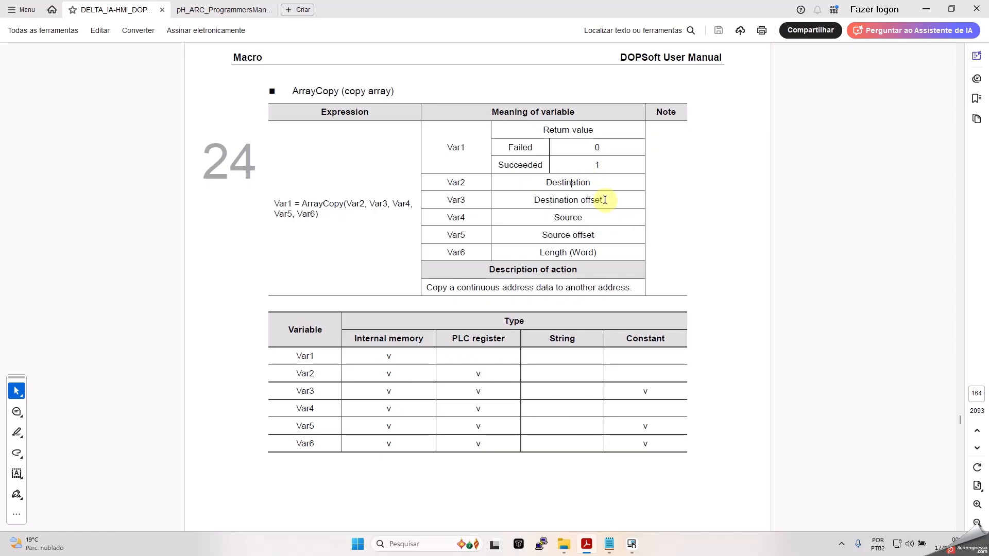
pyautogui.moveTo(605, 200); pyautogui.dragTo(544, 204)
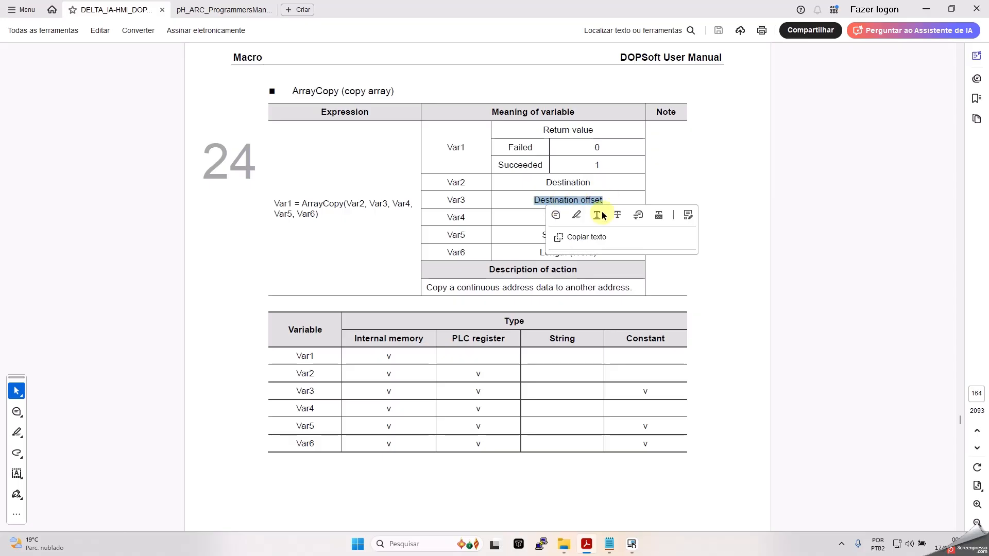
pyautogui.click(536, 210)
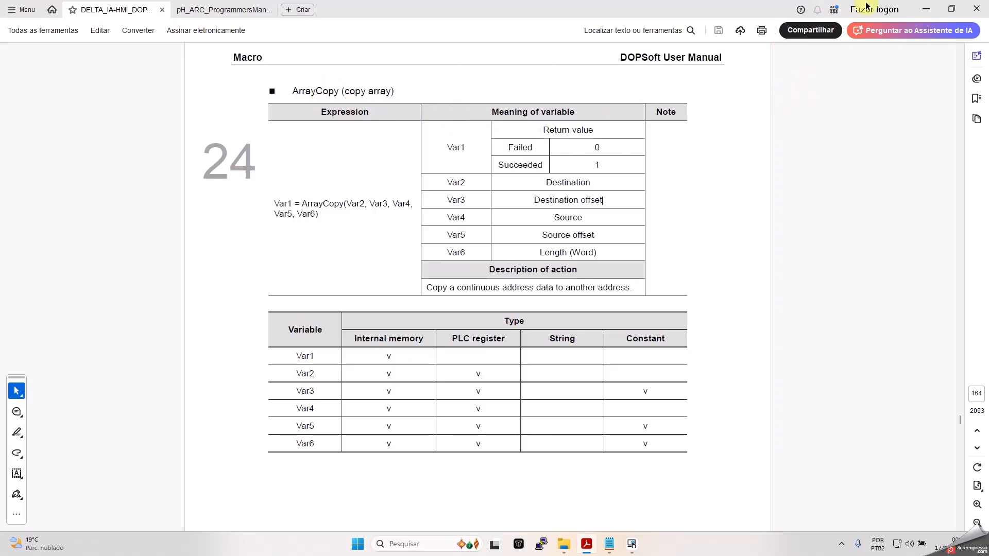
pyautogui.click(927, 9)
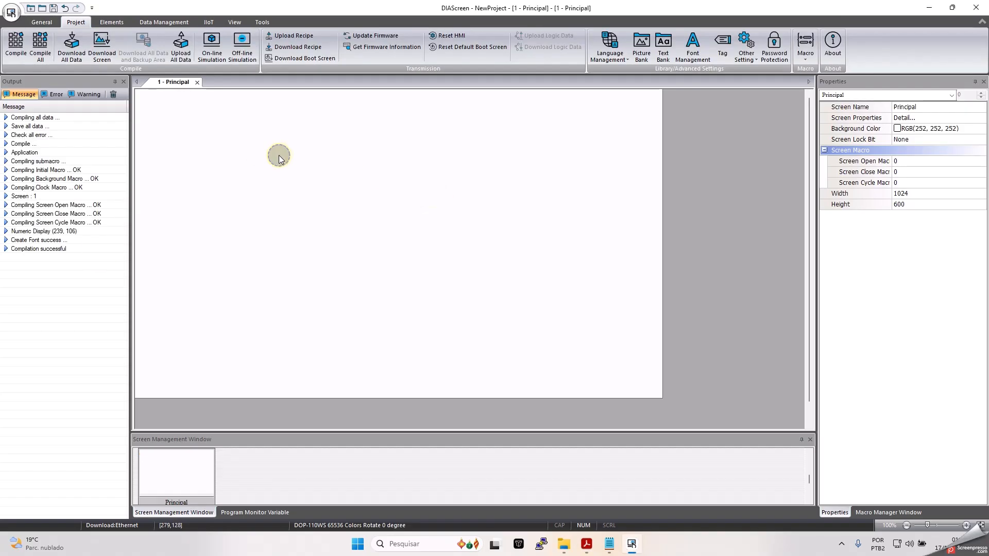
# - Insert a Numeric Display in the Principal screen's upper left
pyautogui.rightClick(279, 159)
pyautogui.moveTo(352, 194)
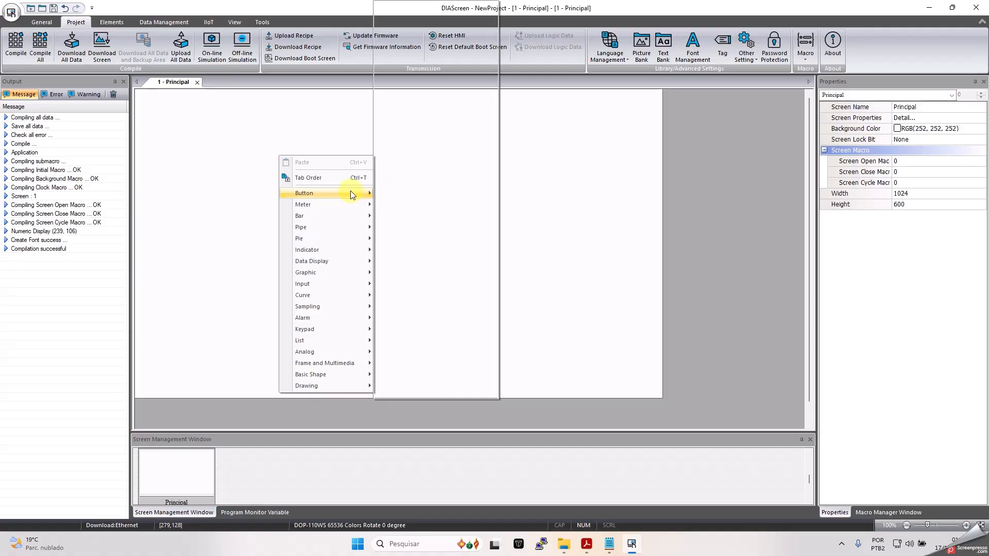
pyautogui.moveTo(323, 295)
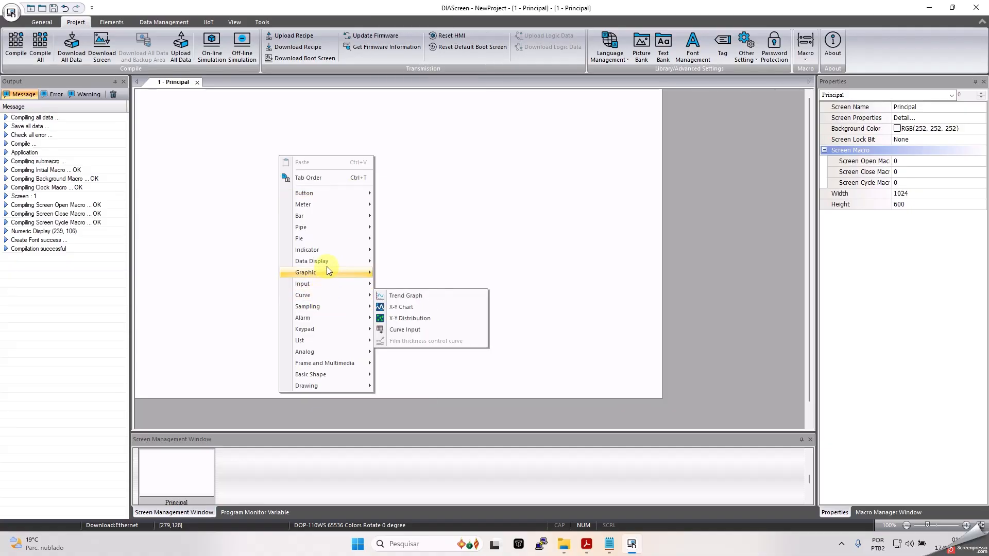
pyautogui.moveTo(331, 259)
pyautogui.click(421, 262)
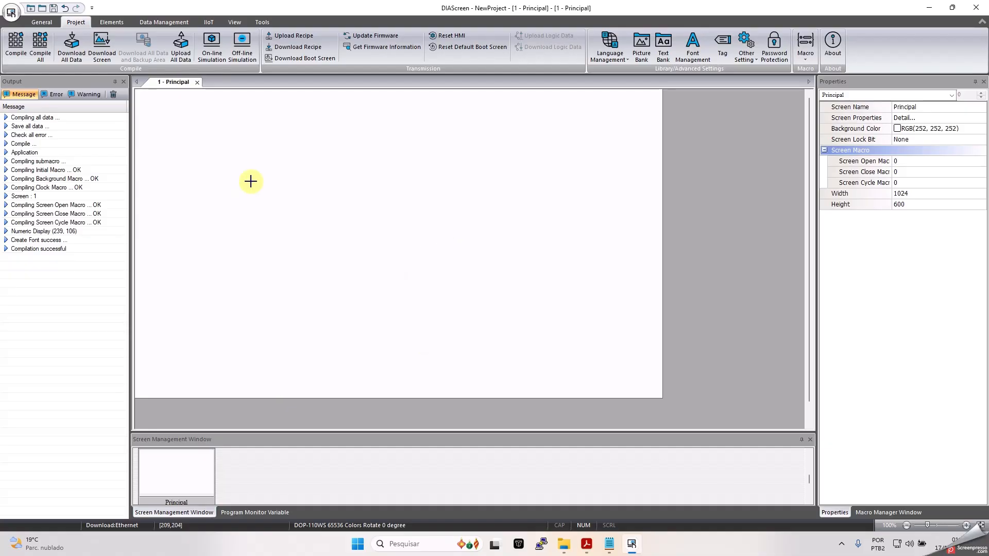
pyautogui.moveTo(250, 157); pyautogui.dragTo(404, 244)
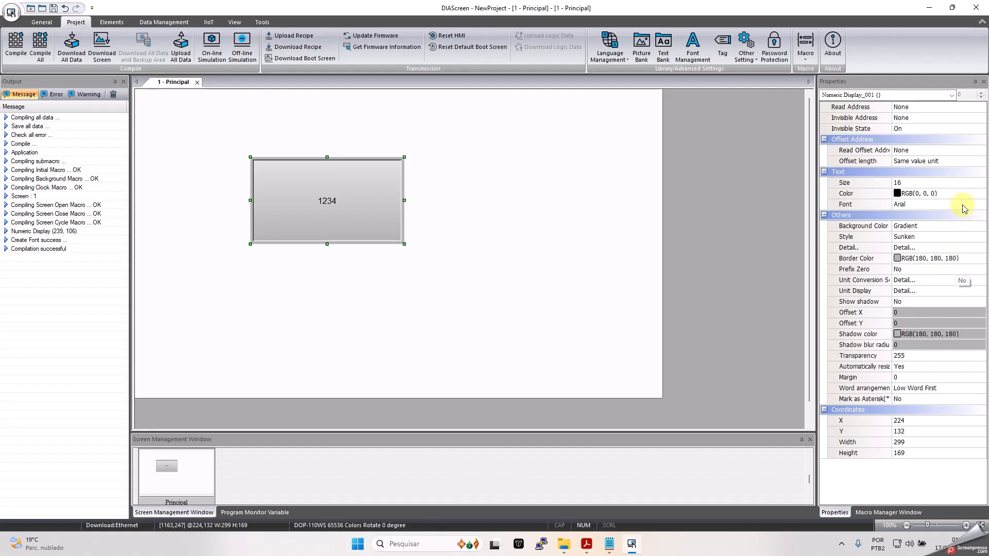
# - Give the numeric display text size 64 and the Transparent style
pyautogui.click(978, 183)
pyautogui.click(981, 183)
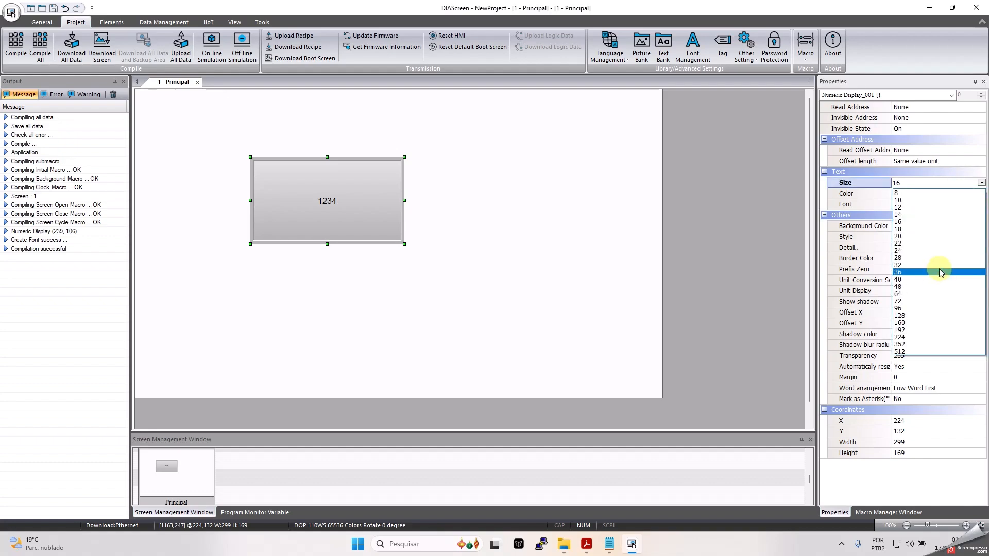
pyautogui.click(912, 293)
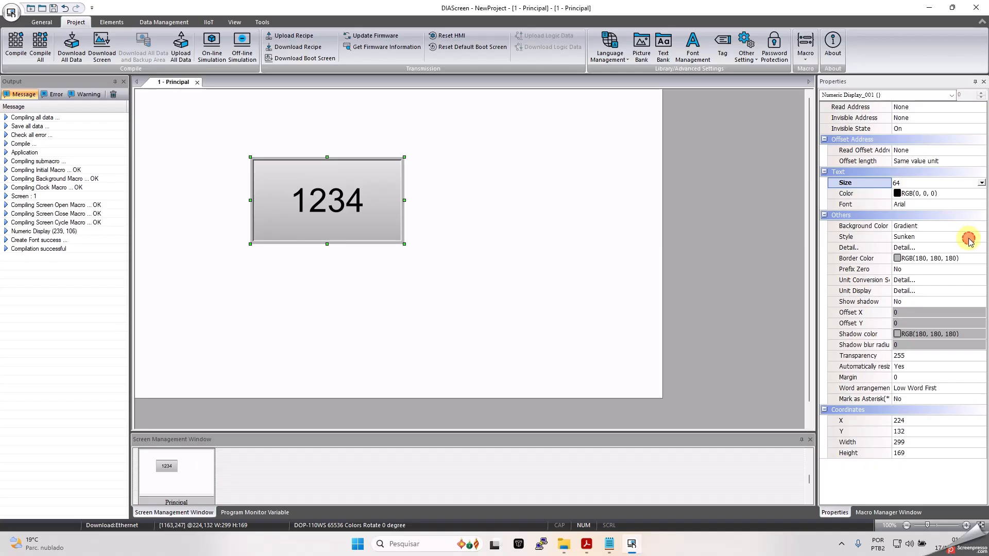
pyautogui.click(969, 240)
pyautogui.click(982, 237)
pyautogui.click(922, 274)
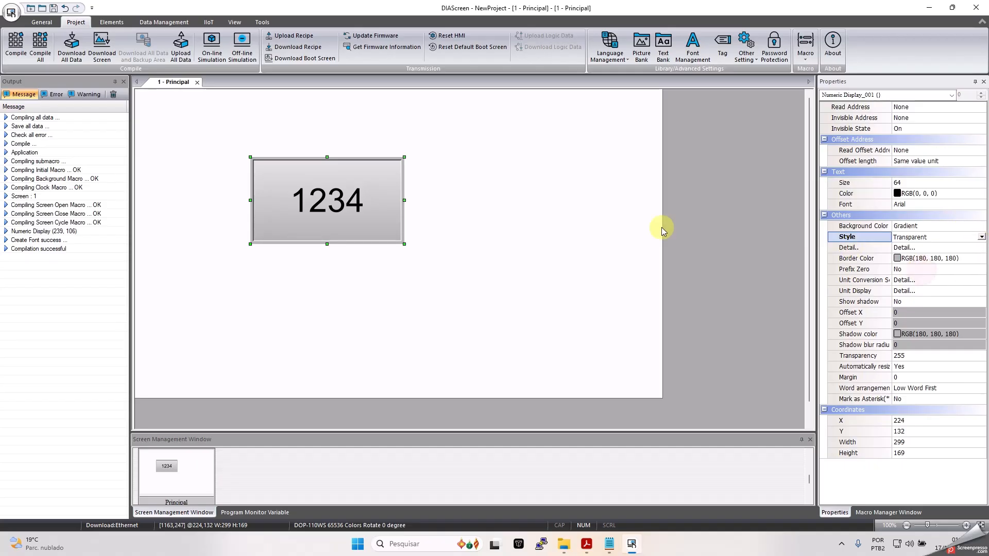
pyautogui.click(404, 277)
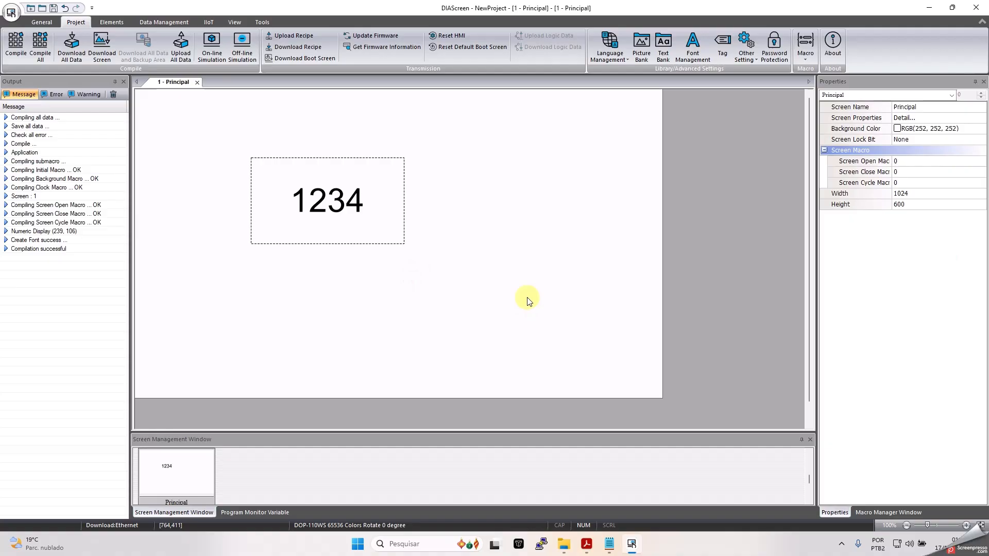
# - Leave the 1234 numeric display's data type as Word and return to the Principal screen's properties
pyautogui.doubleClick(355, 215)
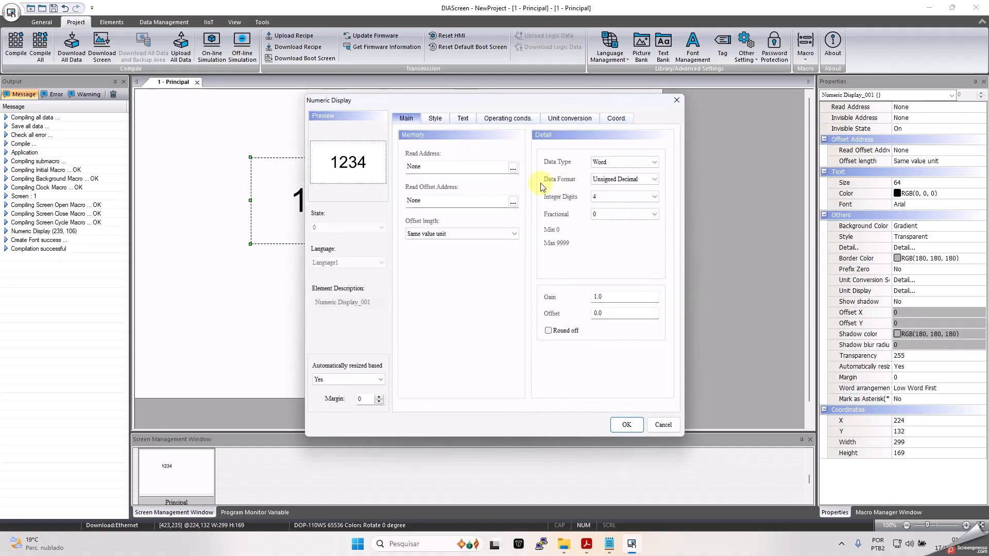
pyautogui.click(655, 163)
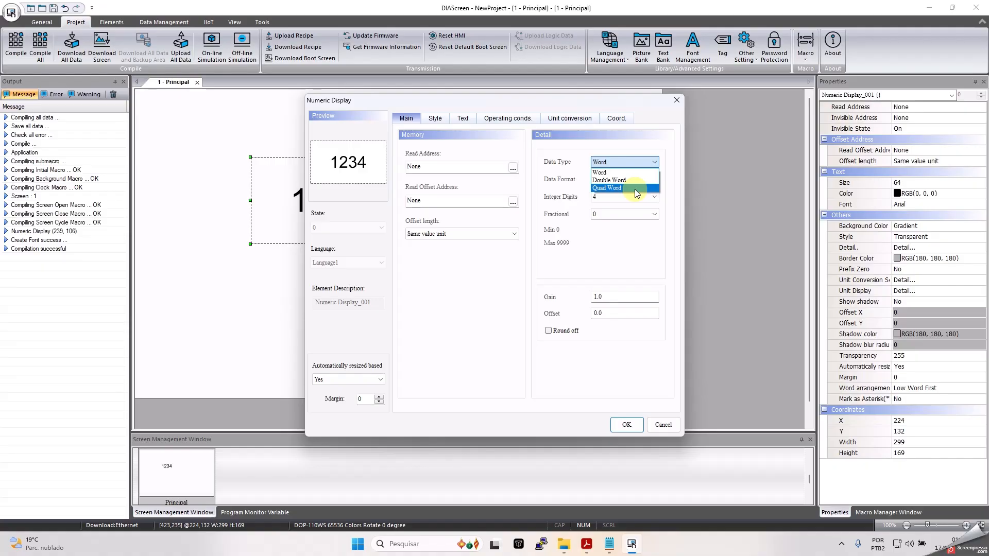
pyautogui.click(676, 102)
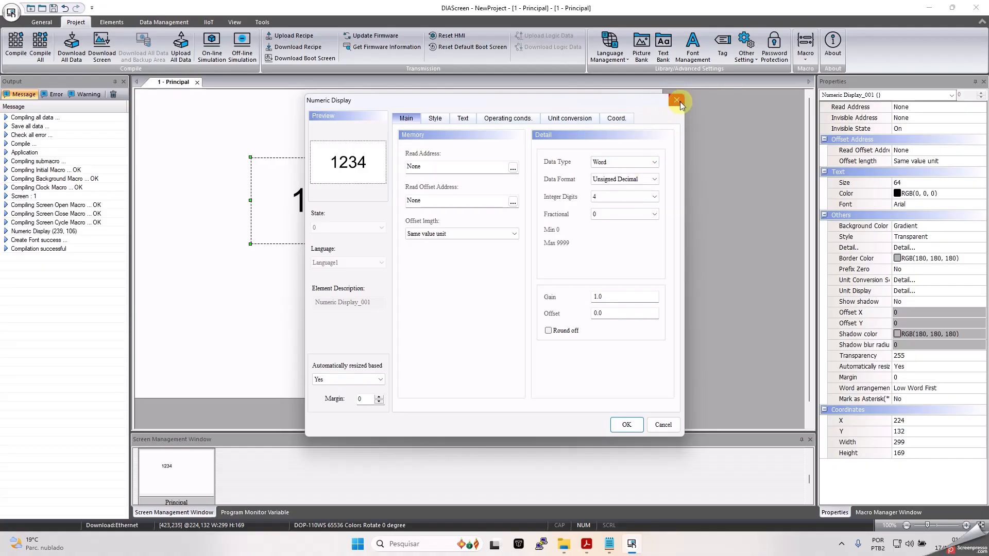
pyautogui.click(675, 102)
pyautogui.click(568, 226)
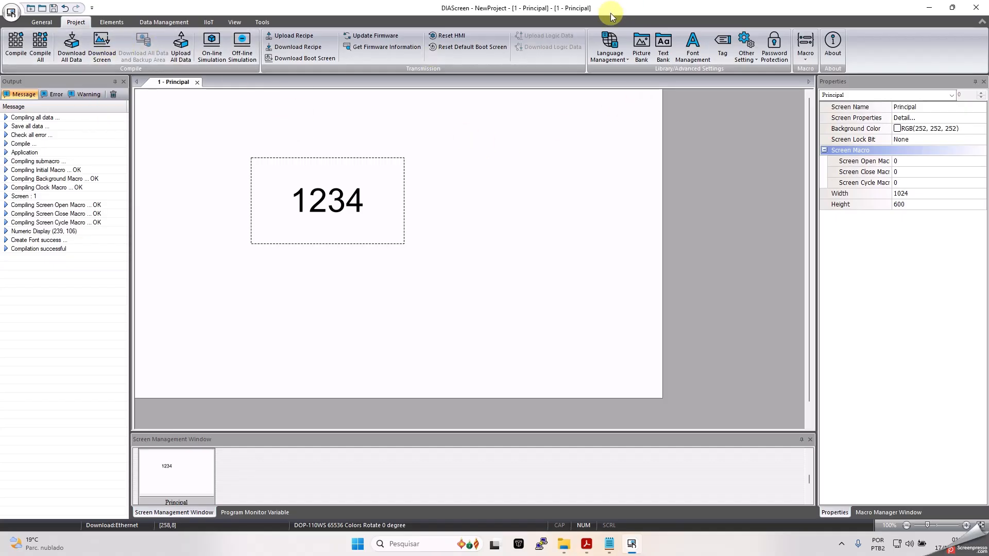
# - Open the empty Screen Cycle Macro editor from the Principal screen's Properties panel
pyautogui.click(807, 57)
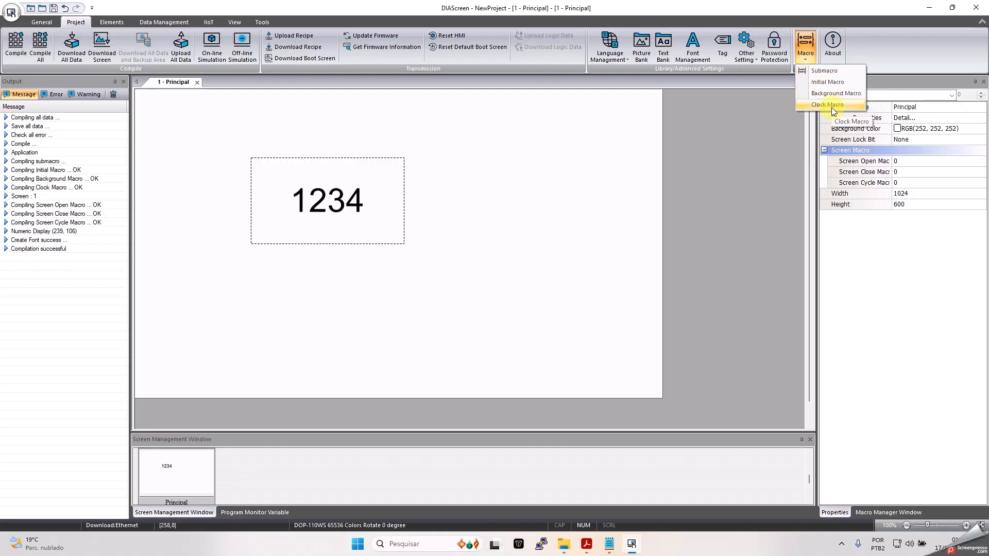
pyautogui.click(588, 188)
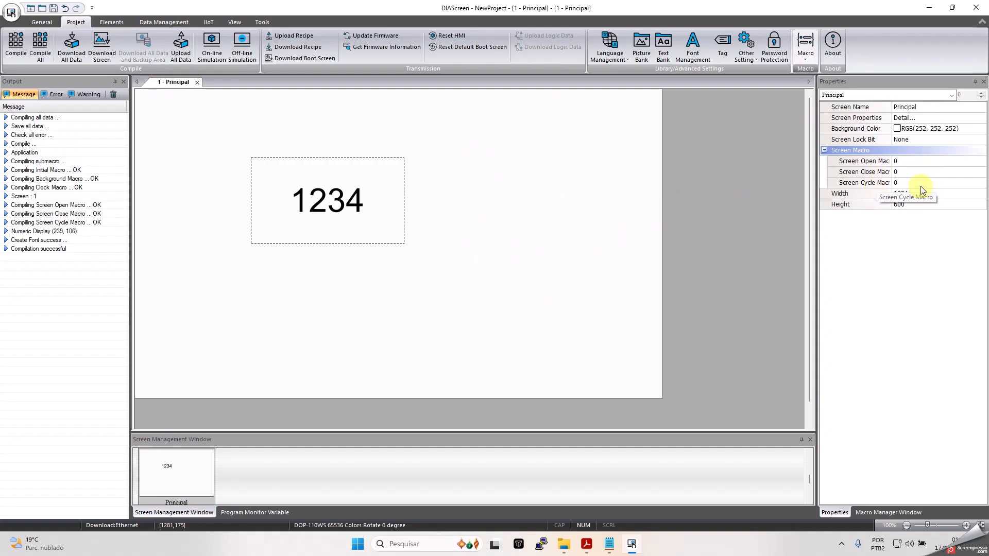
pyautogui.click(919, 184)
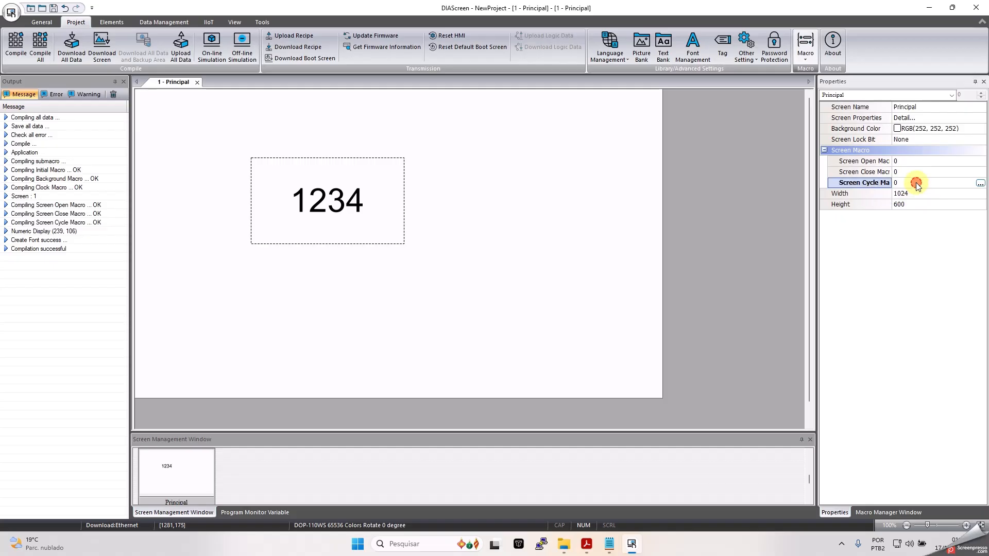
pyautogui.click(980, 184)
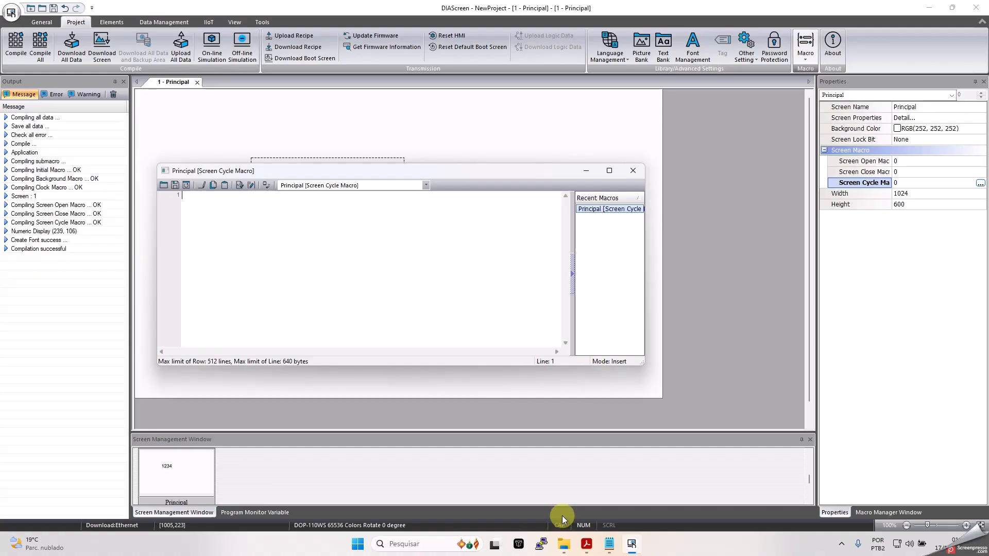
# - Paste Var1 = ArrayCopy(Var2, Var3, Var4, Var5, Var6), copied from the DOPSoft manual, into the macro
pyautogui.click(587, 545)
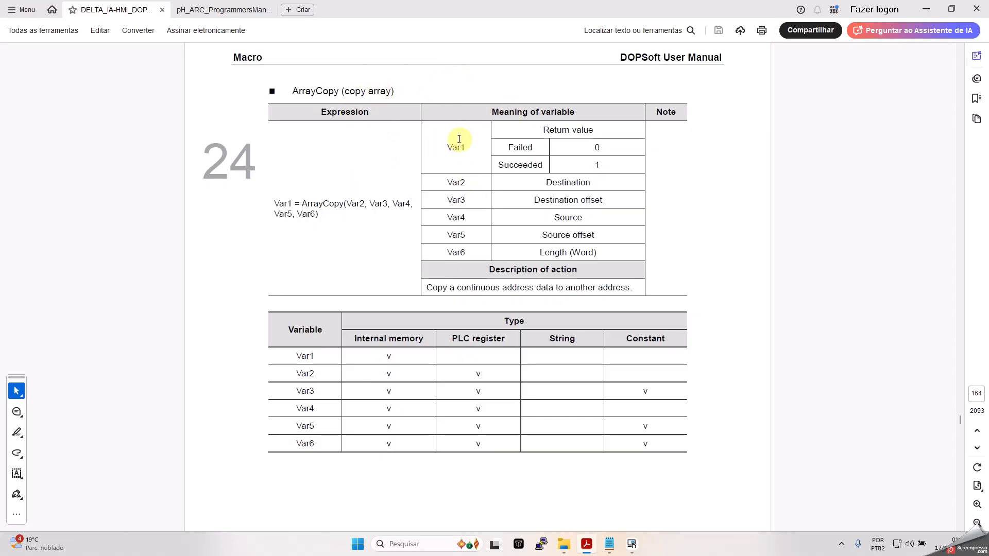
pyautogui.moveTo(344, 204); pyautogui.dragTo(319, 216)
pyautogui.click(286, 192)
pyautogui.hotkey('ctrl', 'c')
pyautogui.click(632, 544)
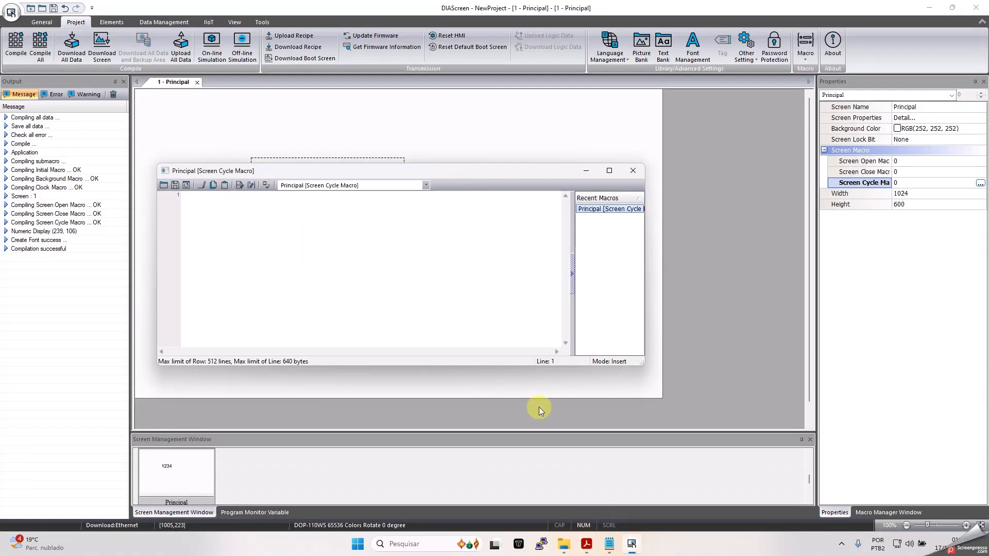
pyautogui.hotkey('ctrl', 'v')
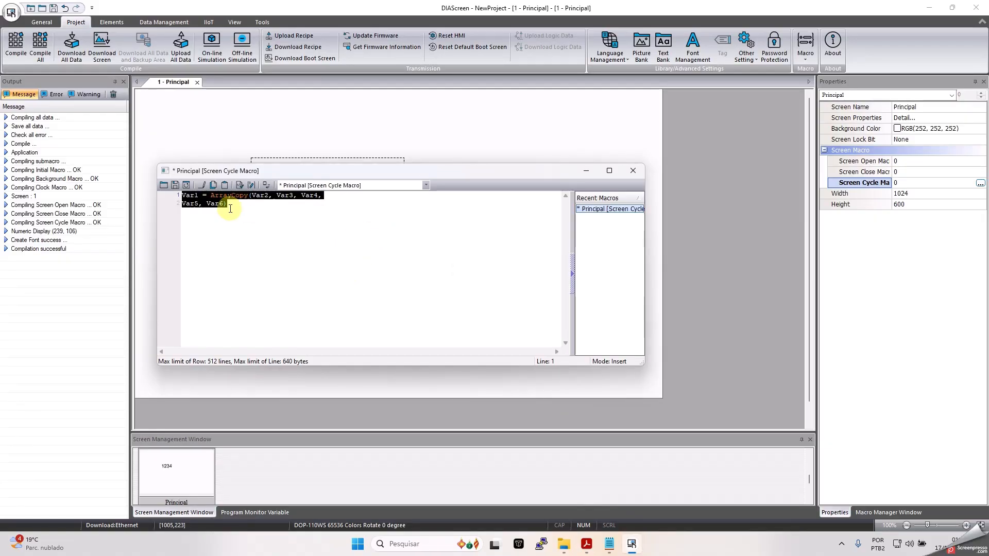
# - Rewrite the macro line as $100 = ArrayCopy($110,0,{red}1W42090,0,10)
pyautogui.doubleClick(189, 195)
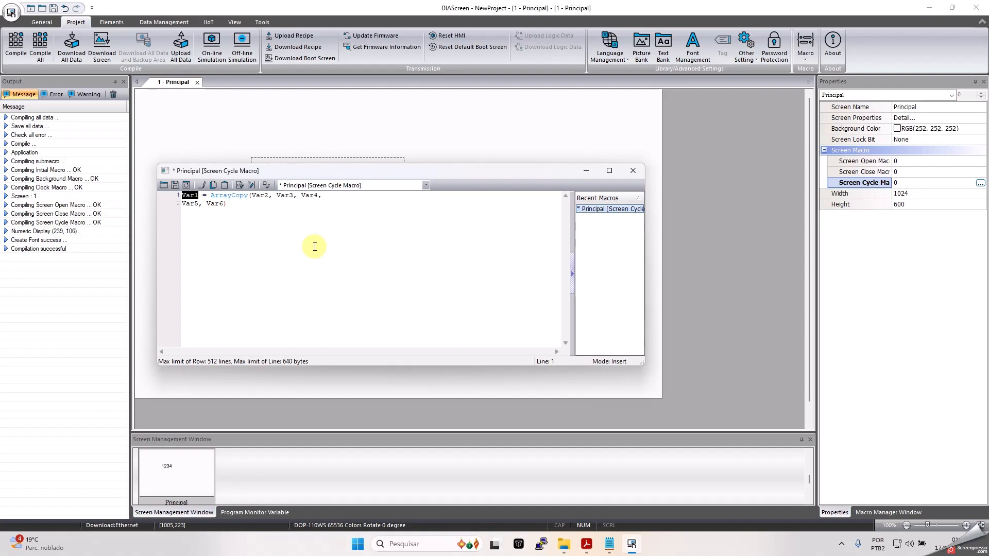
pyautogui.write('$')
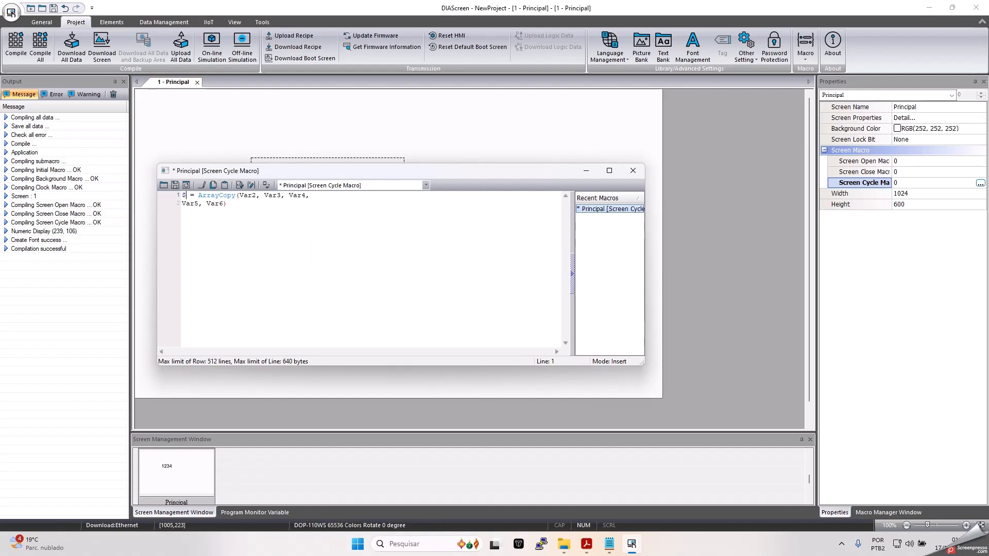
pyautogui.write('100')
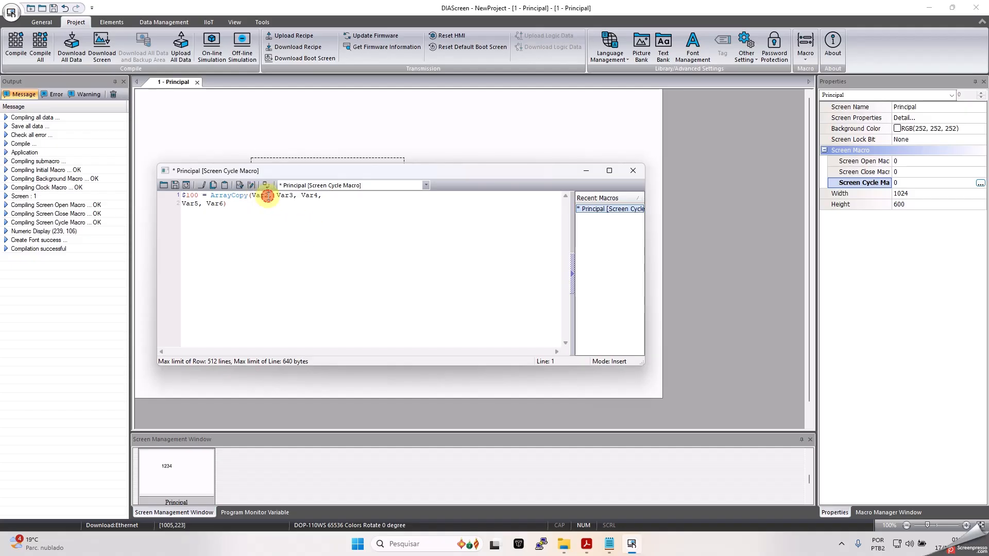
pyautogui.press('BackSpace')
pyautogui.press('BackSpace')
pyautogui.press('BackSpace')
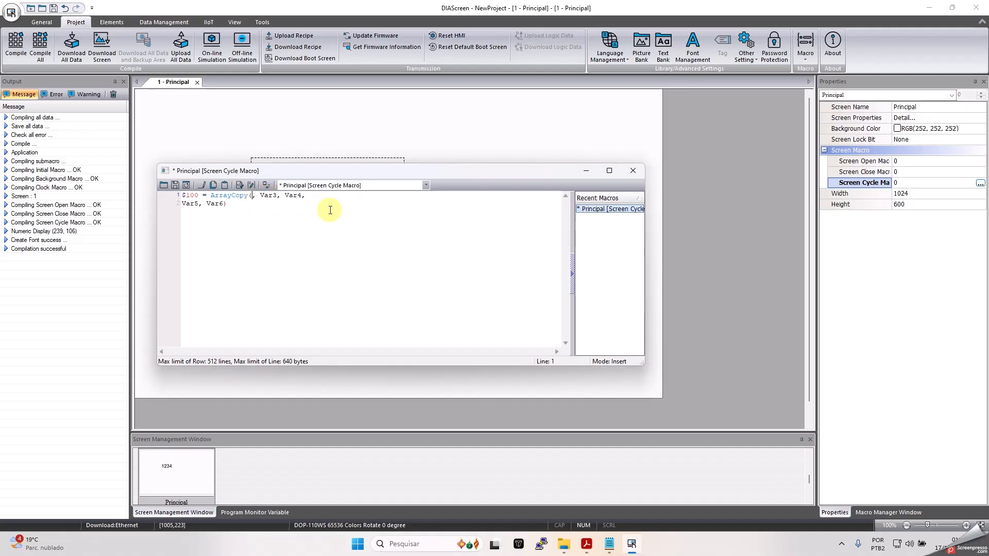
pyautogui.write('$110')
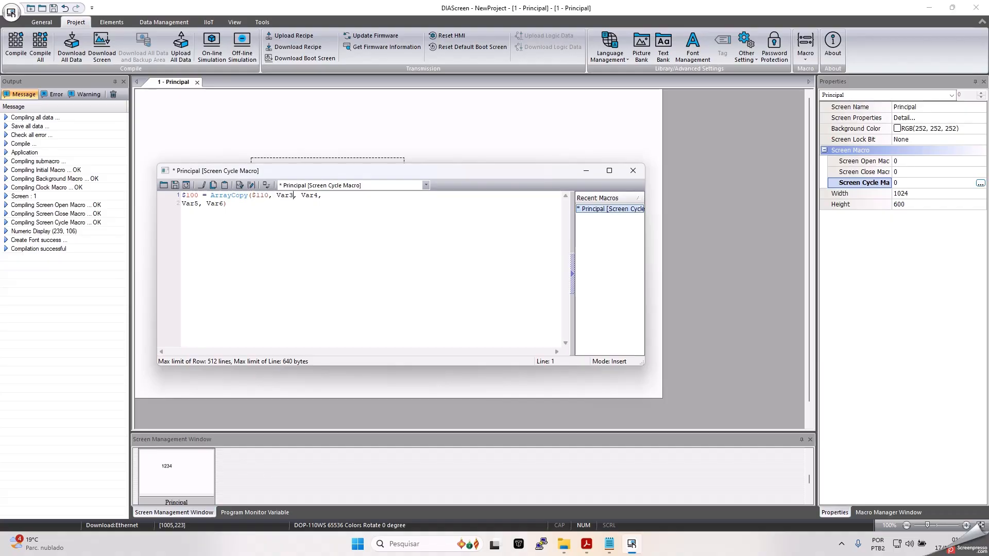
pyautogui.press('BackSpace')
pyautogui.press('BackSpace')
pyautogui.press('BackSpace')
pyautogui.write('red')
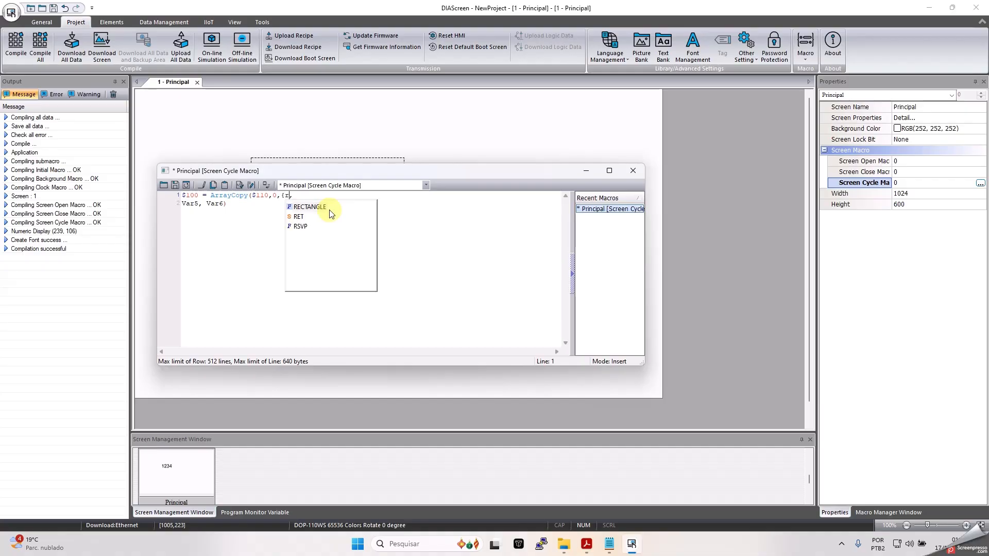
pyautogui.write(',')
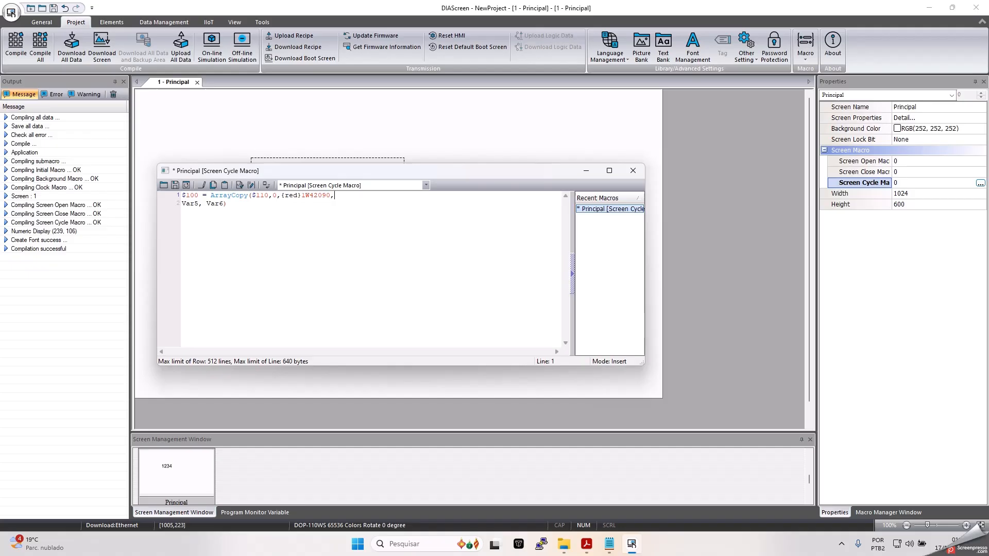
pyautogui.write('0,10')
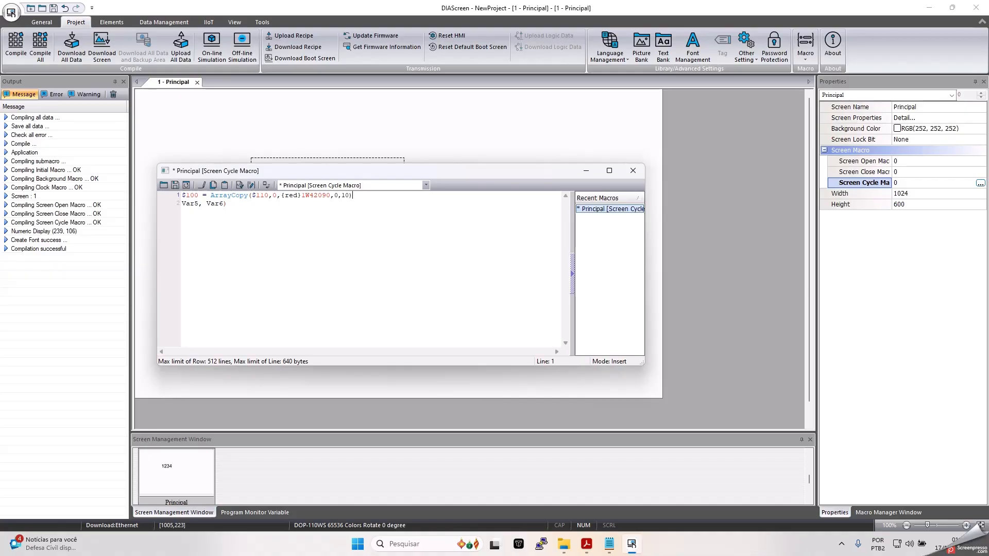
# - Delete the leftover 'Var5, Var6)' line and update the macro
pyautogui.moveTo(243, 203); pyautogui.dragTo(175, 205)
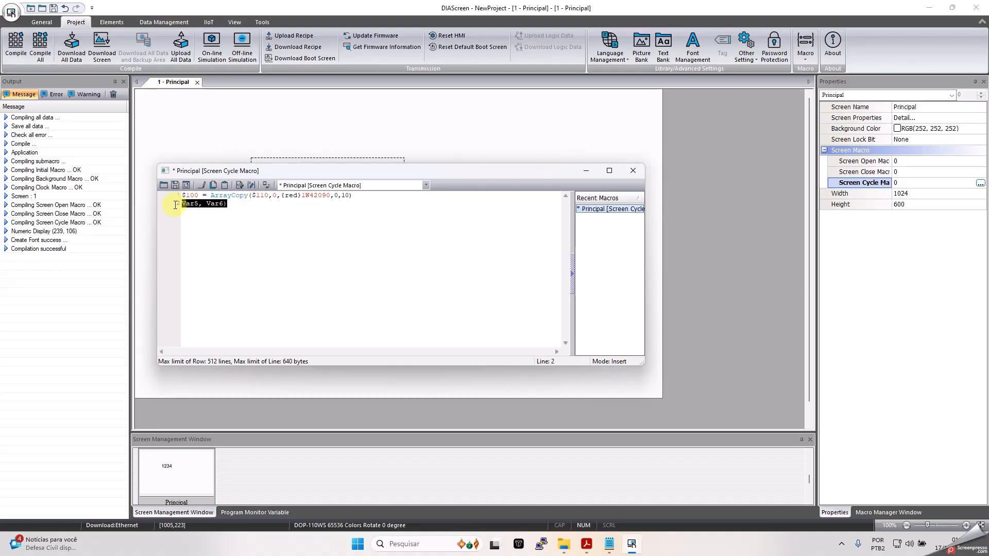
pyautogui.press('Delete')
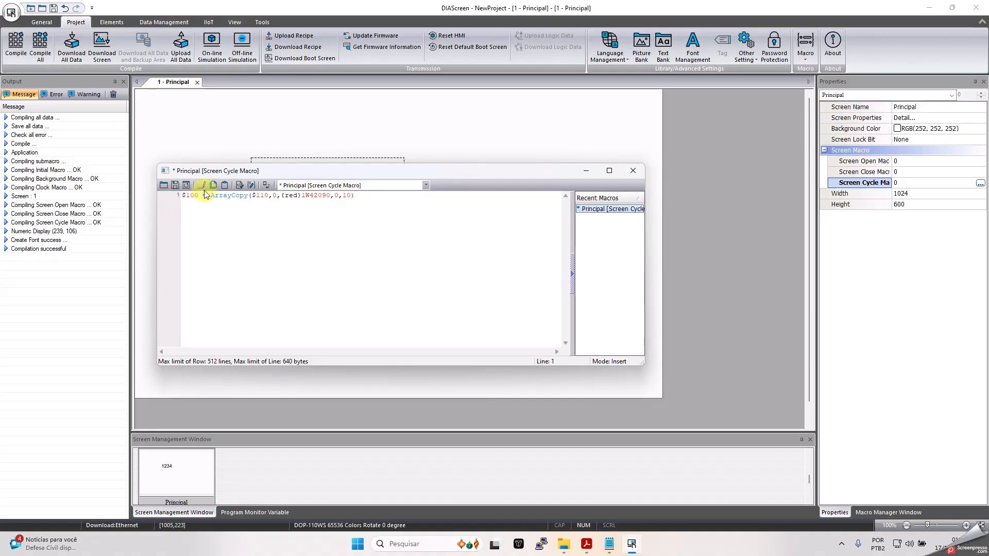
pyautogui.click(186, 187)
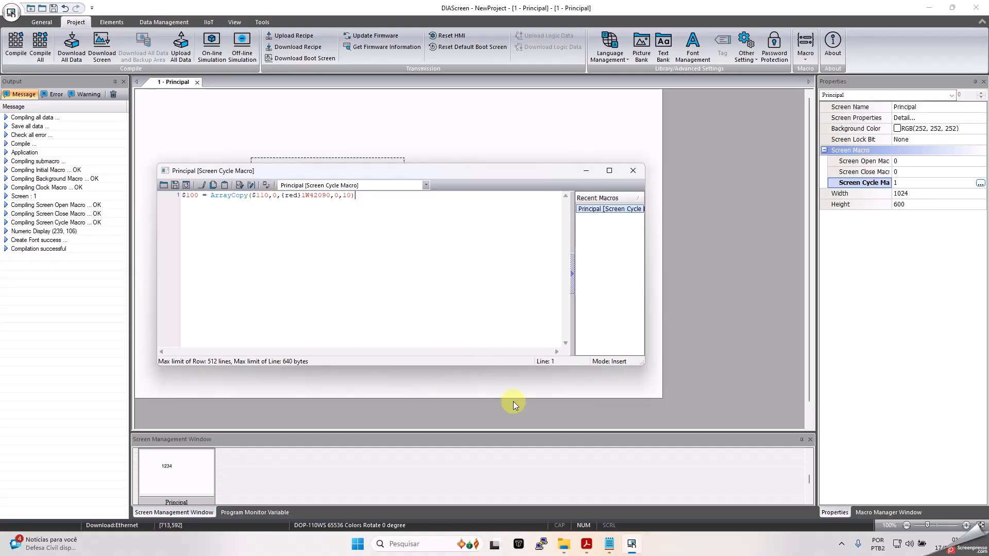
# - Set the numeric display to read address $112 as Double Word in Floating format
pyautogui.click(632, 171)
pyautogui.click(320, 204)
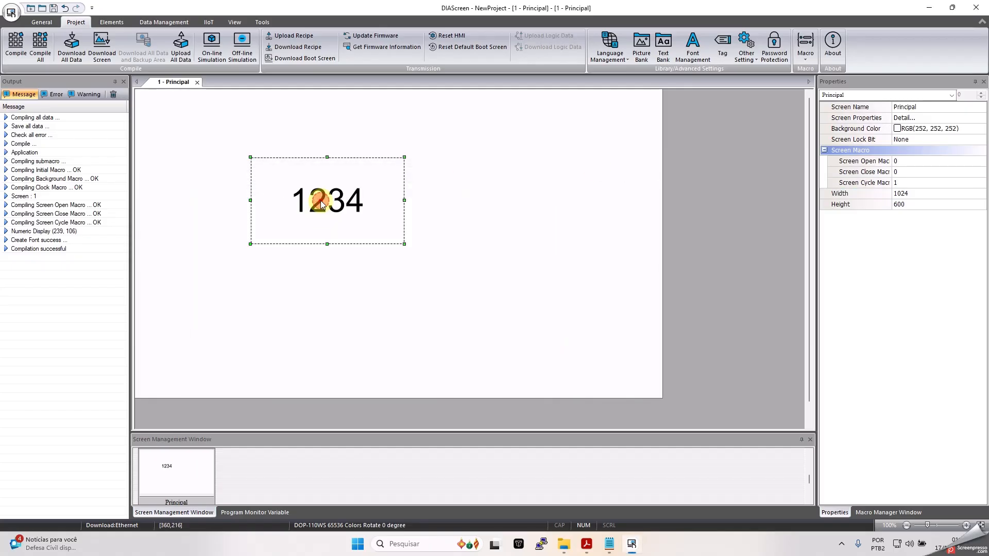
pyautogui.doubleClick(348, 184)
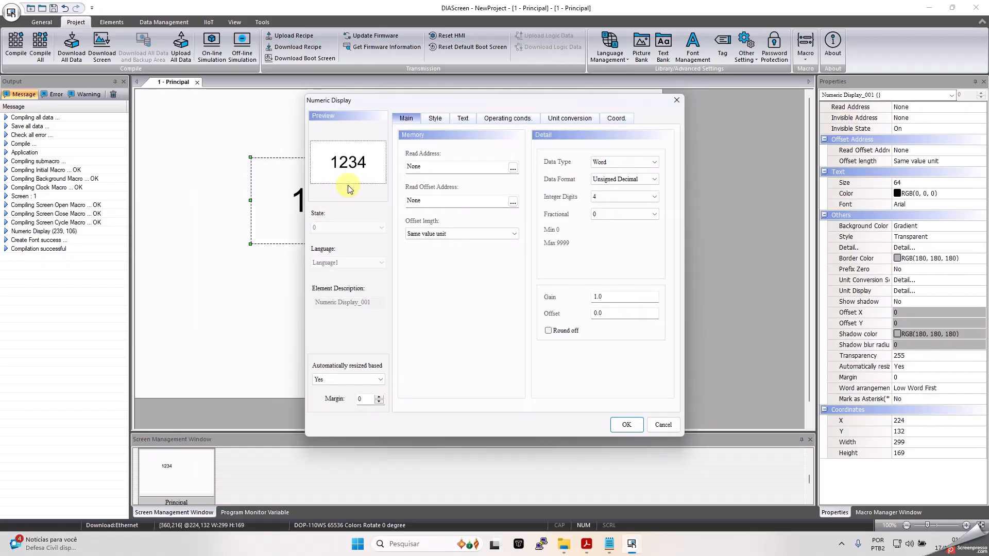
pyautogui.doubleClick(430, 166)
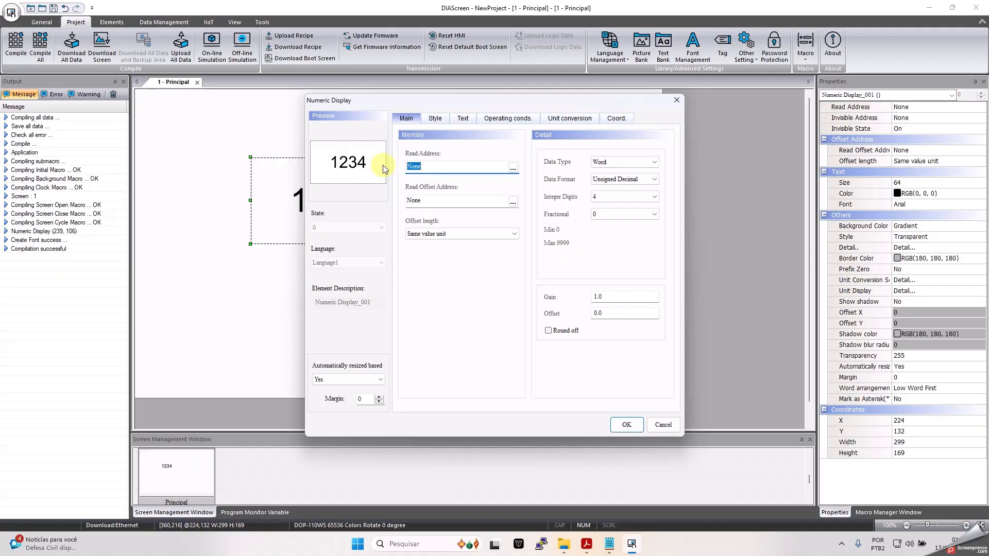
pyautogui.write('$112')
pyautogui.click(647, 161)
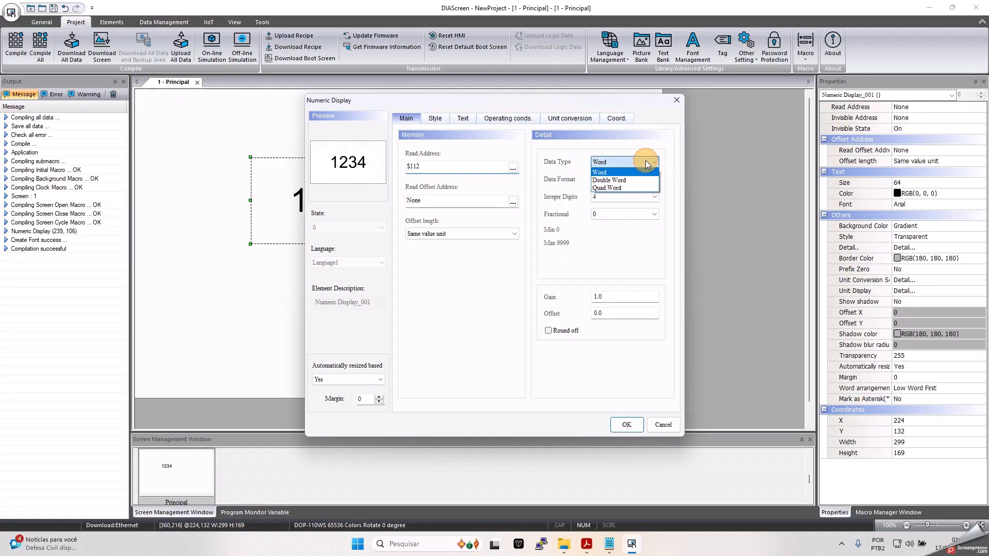
pyautogui.click(624, 175)
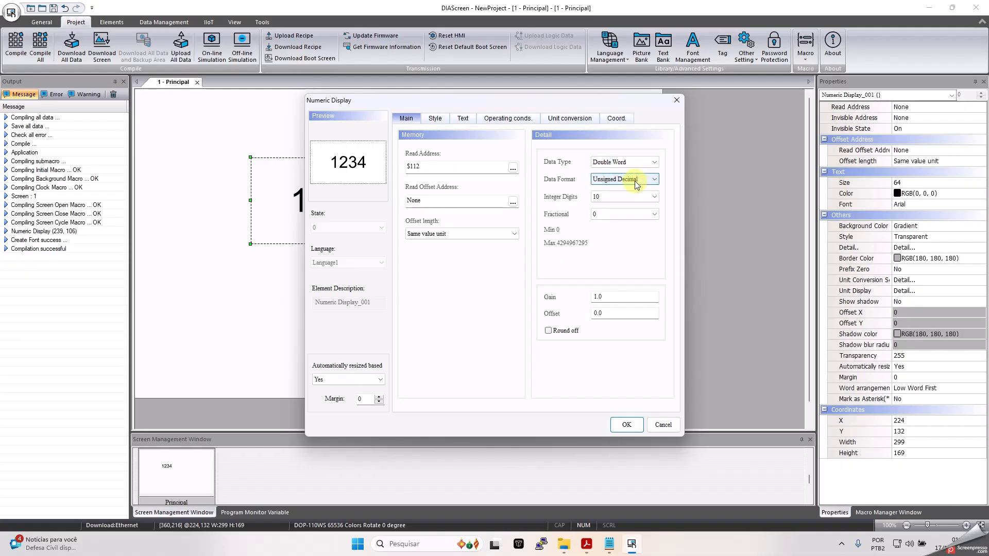
pyautogui.click(636, 181)
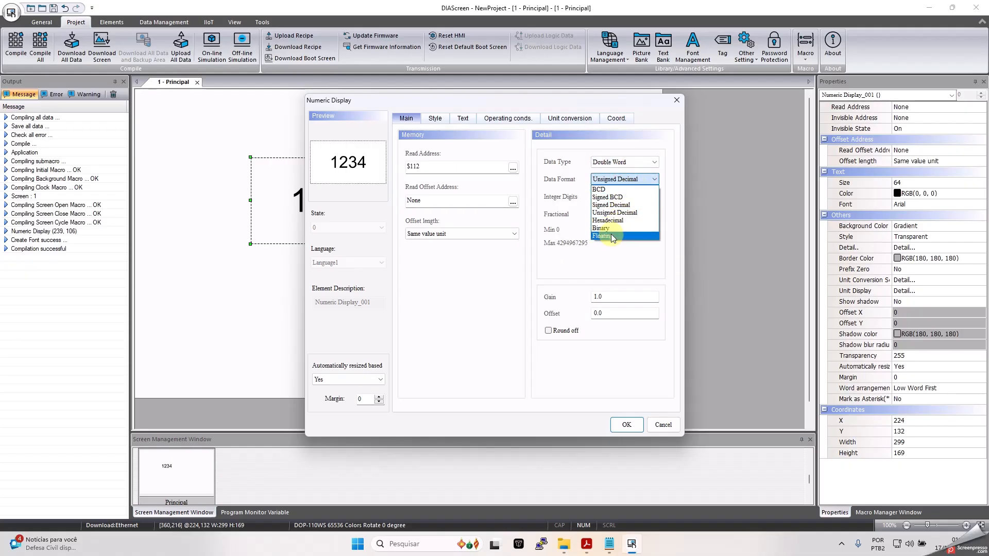
pyautogui.click(609, 237)
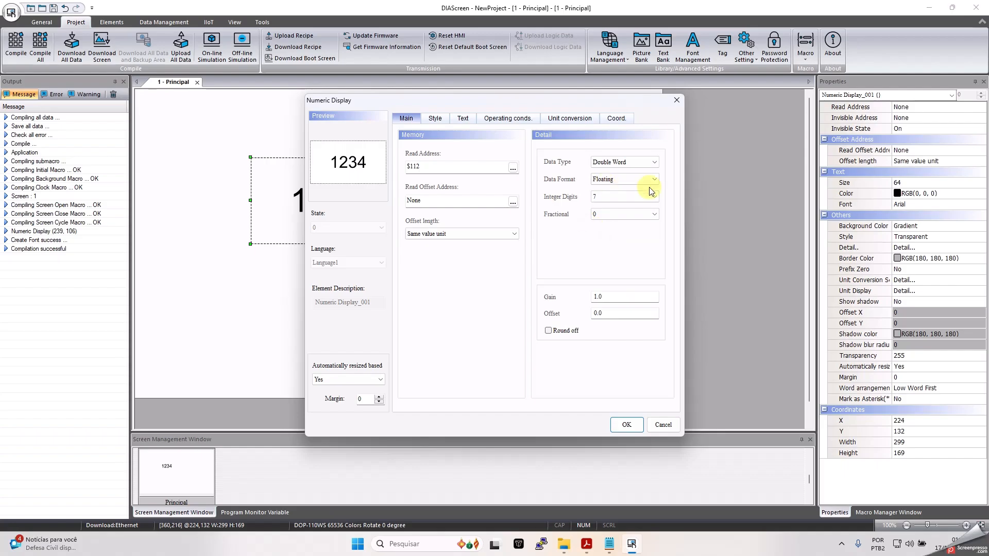
pyautogui.click(581, 540)
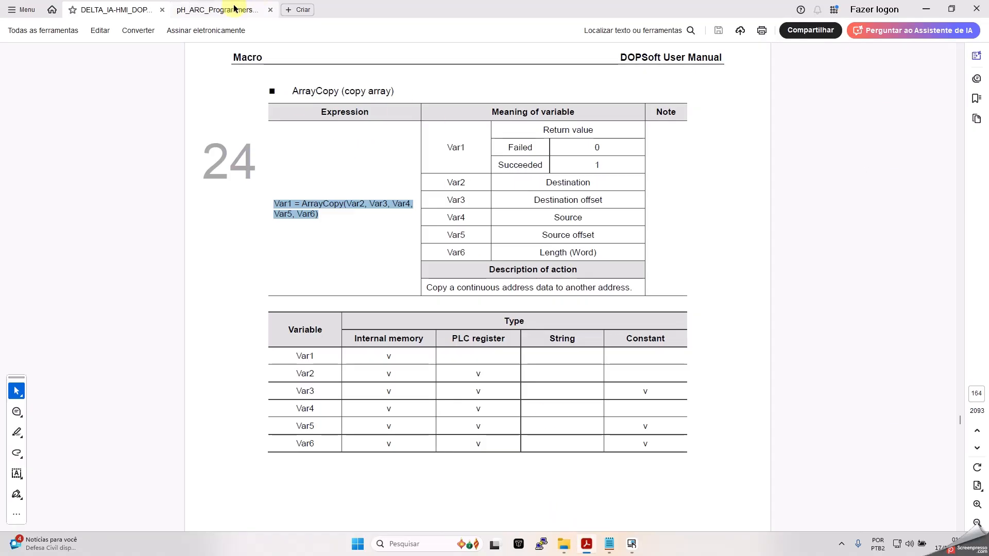
# - Check register 2090's measurement layout in section 2.5.2.3 of the pH_ARC manual, then return to DIAScreen
pyautogui.click(228, 8)
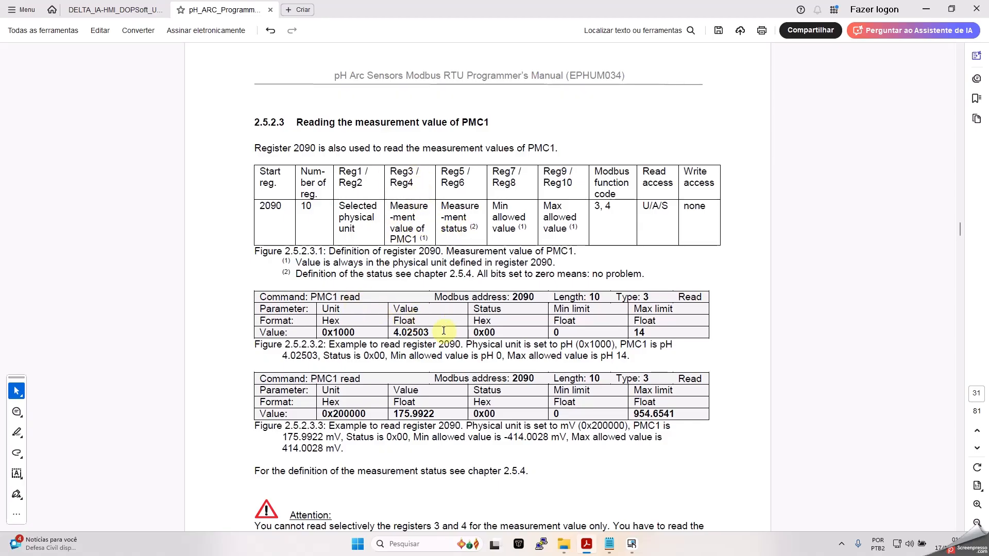
pyautogui.hotkey('alt', 'Tab')
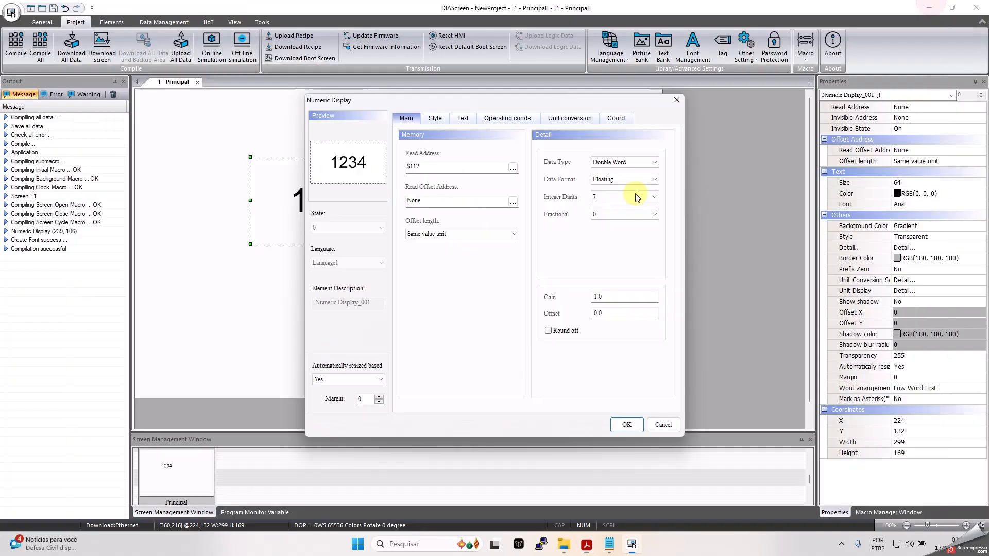
# - Give the numeric display 2 integer and 2 fractional digits so it previews 12.34
pyautogui.click(625, 196)
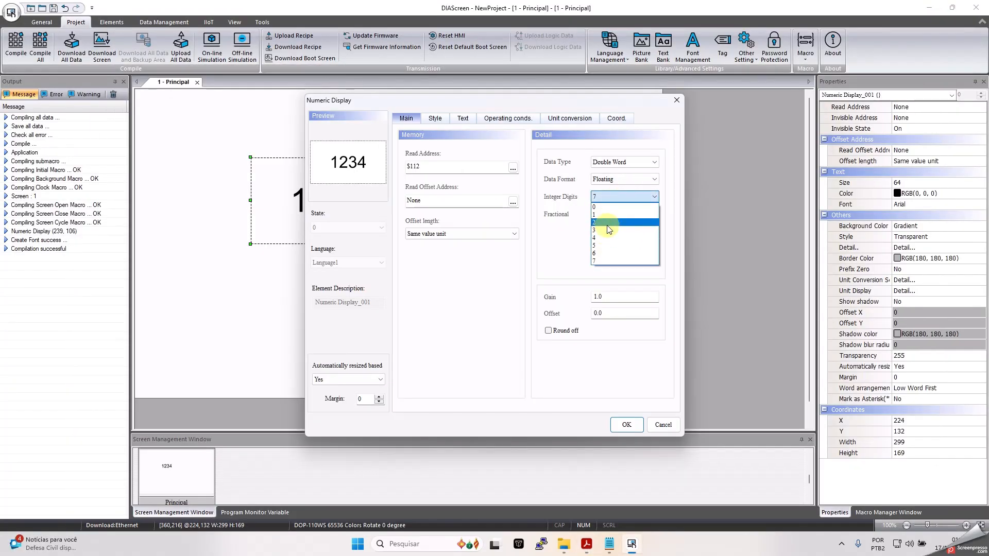
pyautogui.click(607, 228)
pyautogui.click(623, 214)
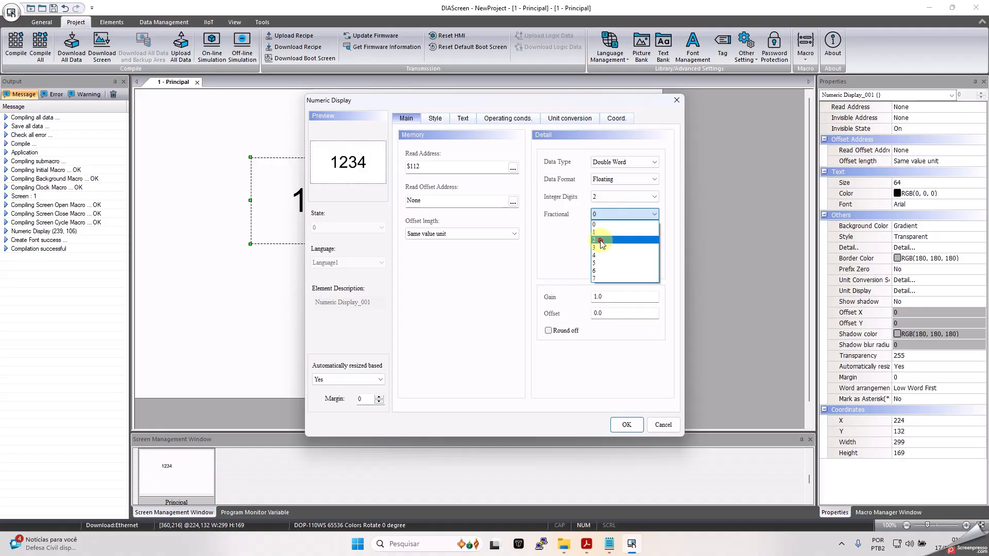
pyautogui.click(624, 243)
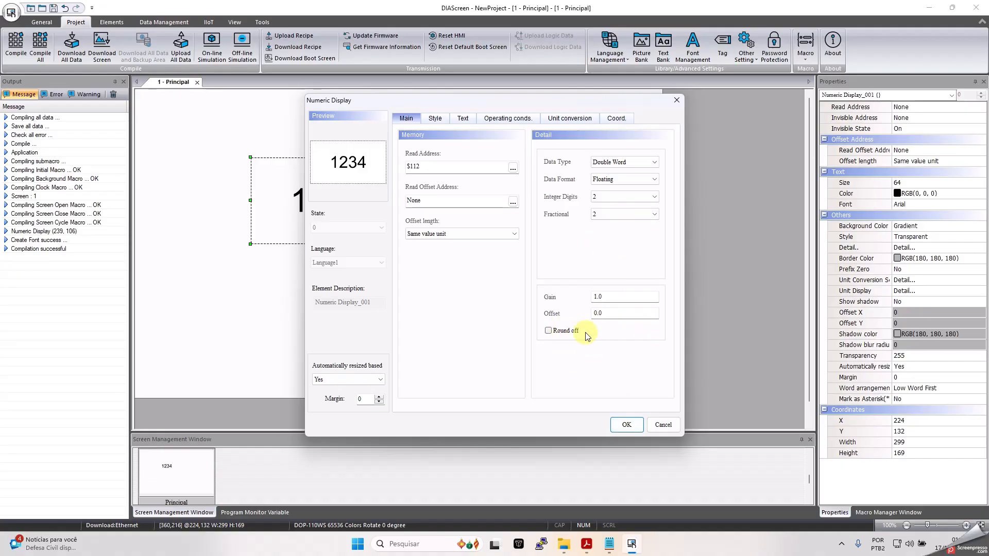
pyautogui.click(626, 424)
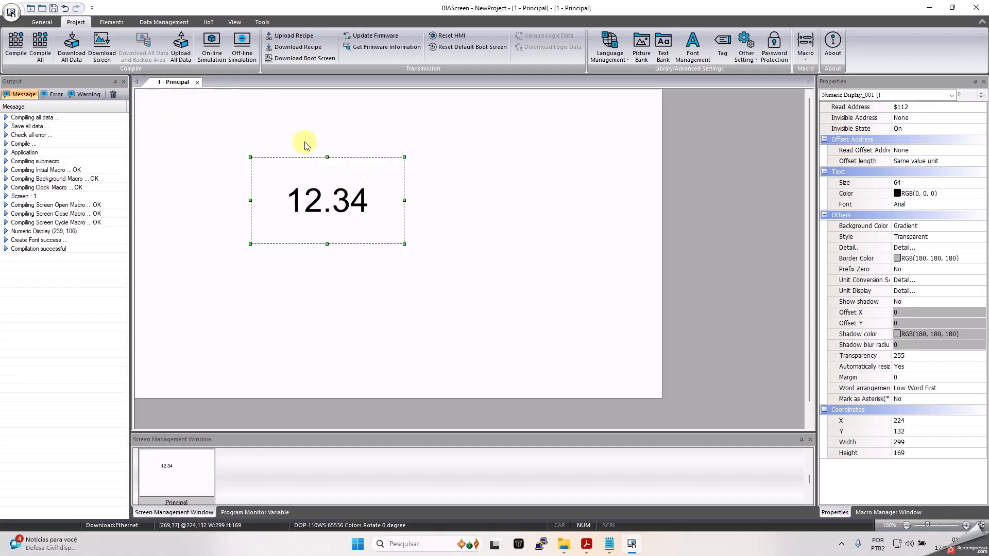
# - After the simulation's compile error, change 1W42090 to 1@W42090 in the macro and save it
pyautogui.click(211, 50)
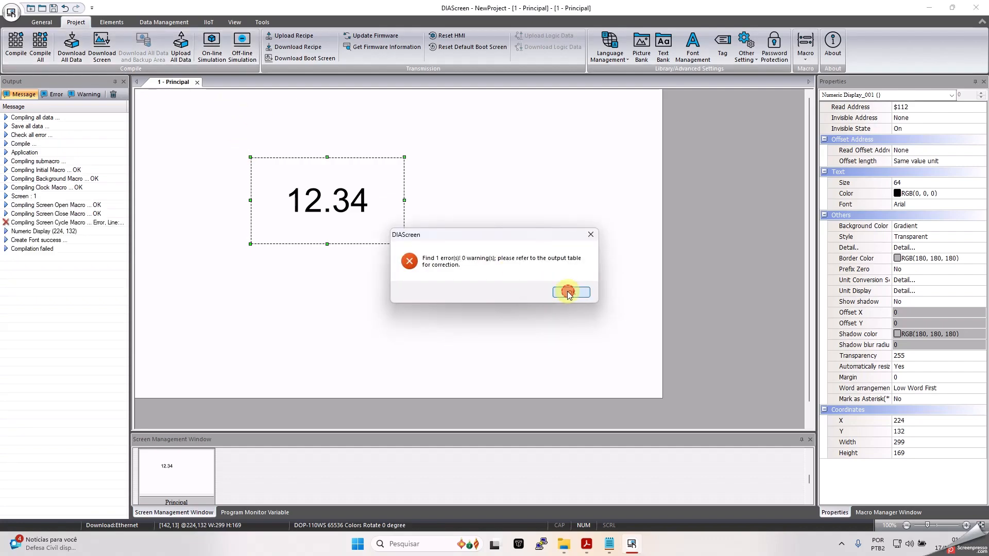
pyautogui.click(569, 292)
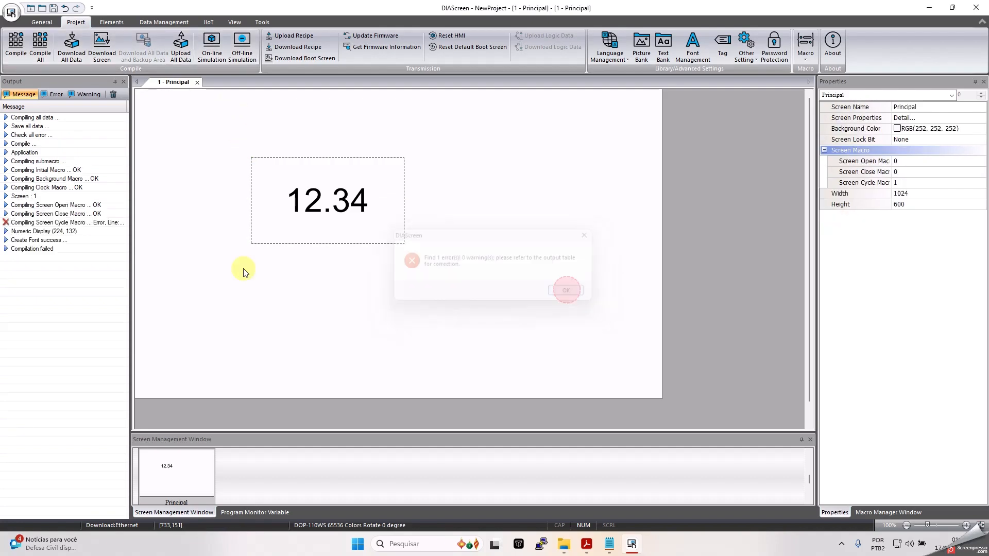
pyautogui.doubleClick(92, 225)
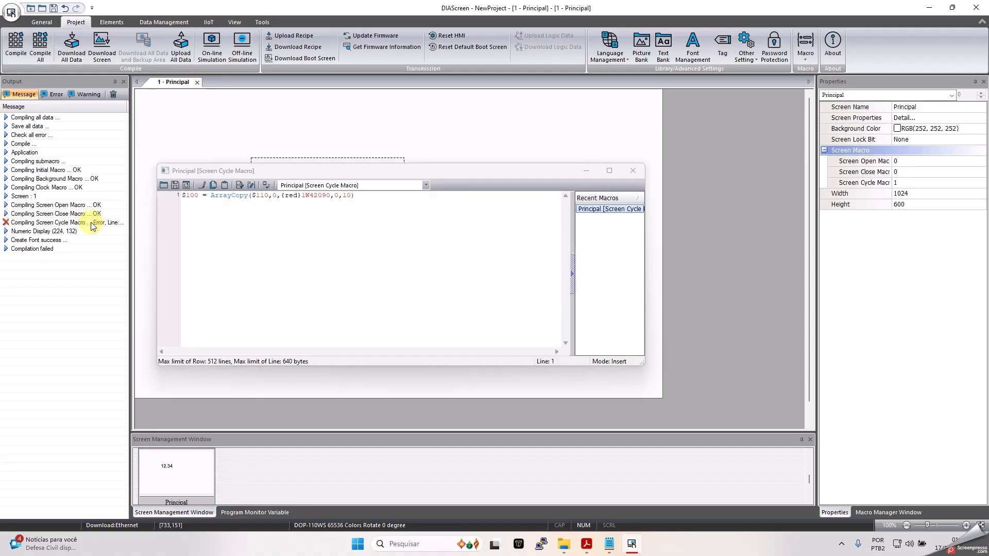
pyautogui.click(321, 196)
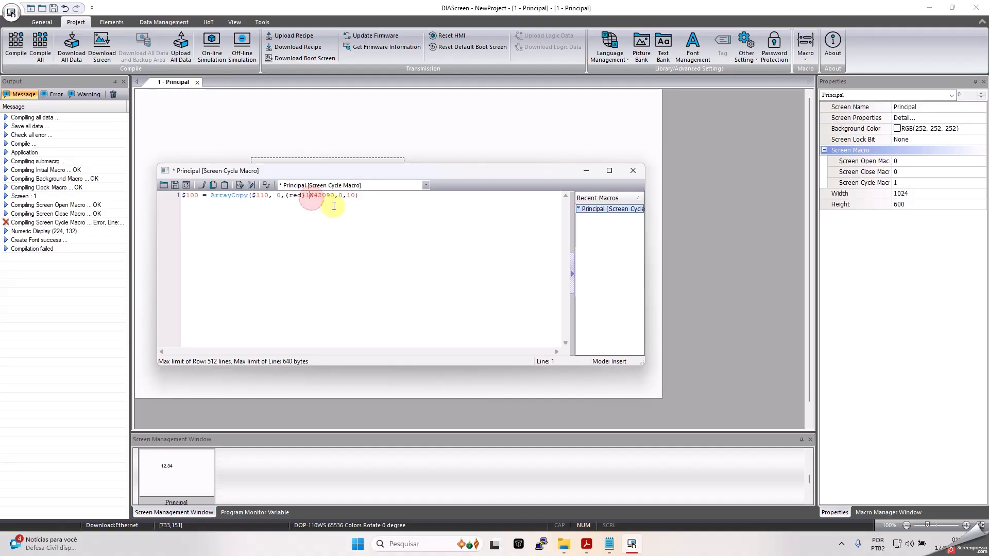
pyautogui.write('@')
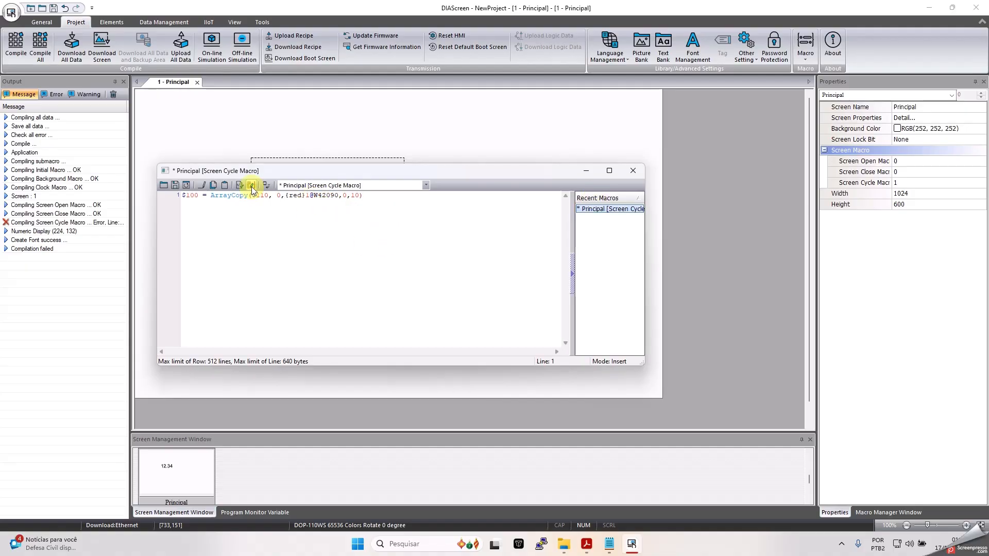
pyautogui.click(187, 185)
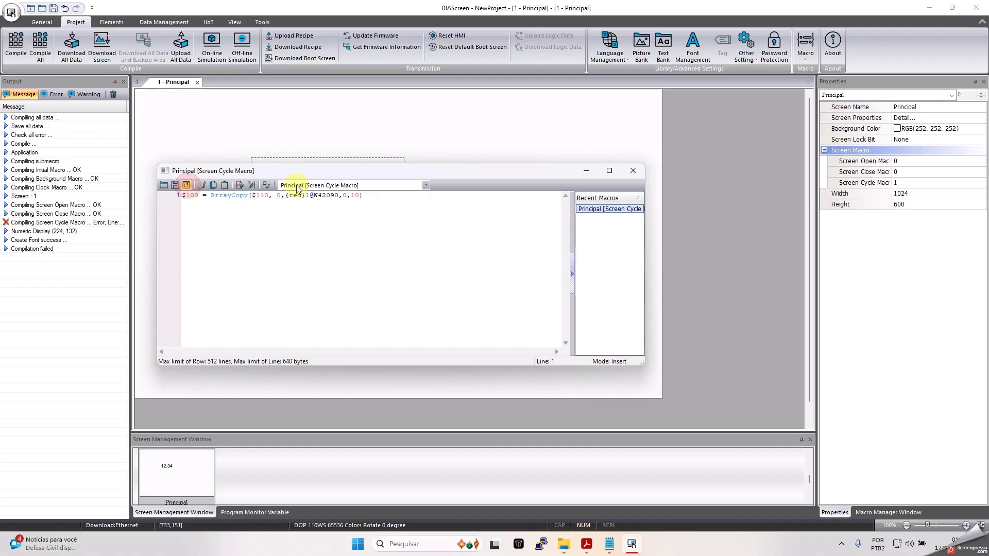
pyautogui.click(633, 172)
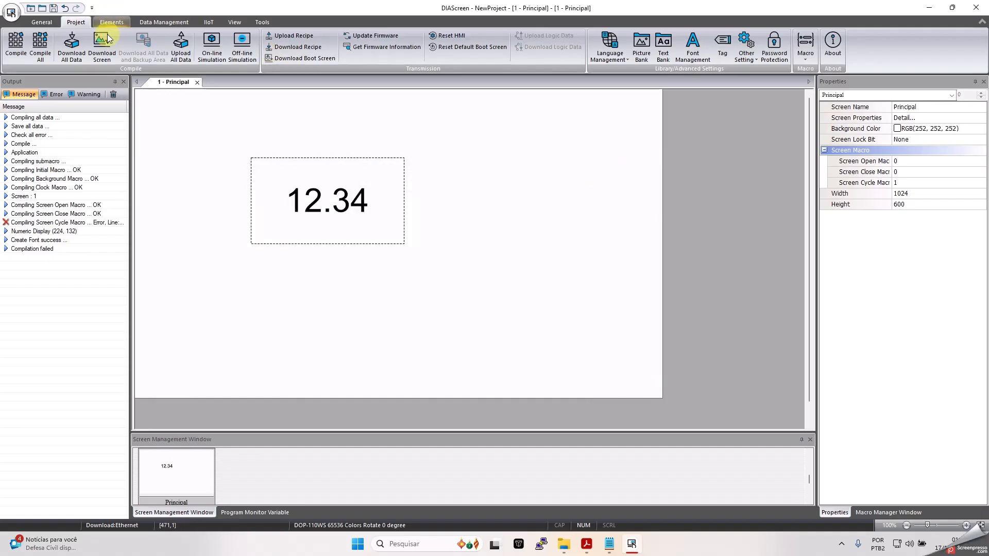
# - Rerun the online simulation, accept the COM port mapping, confirm the 4.58 pH reading, and close the emulator
pyautogui.click(212, 47)
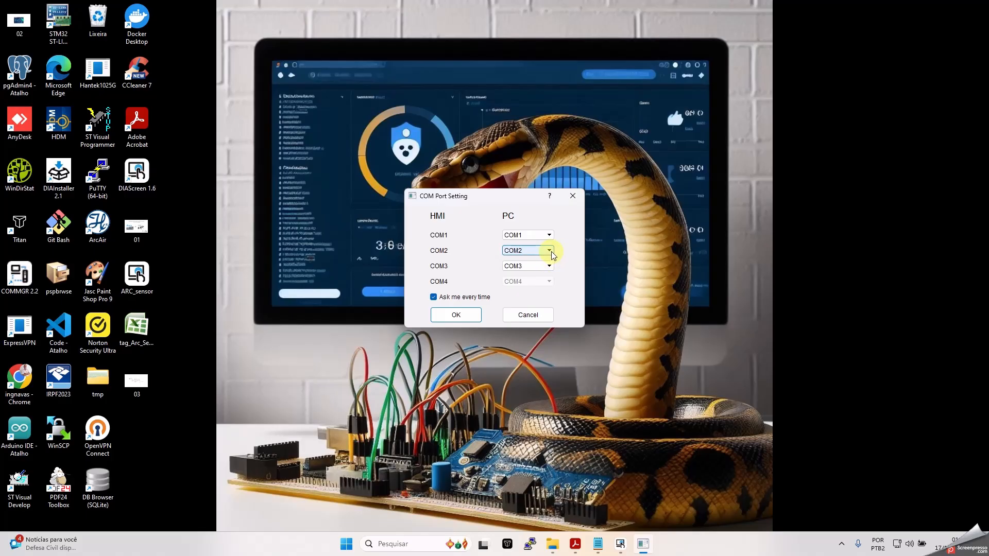
pyautogui.click(457, 315)
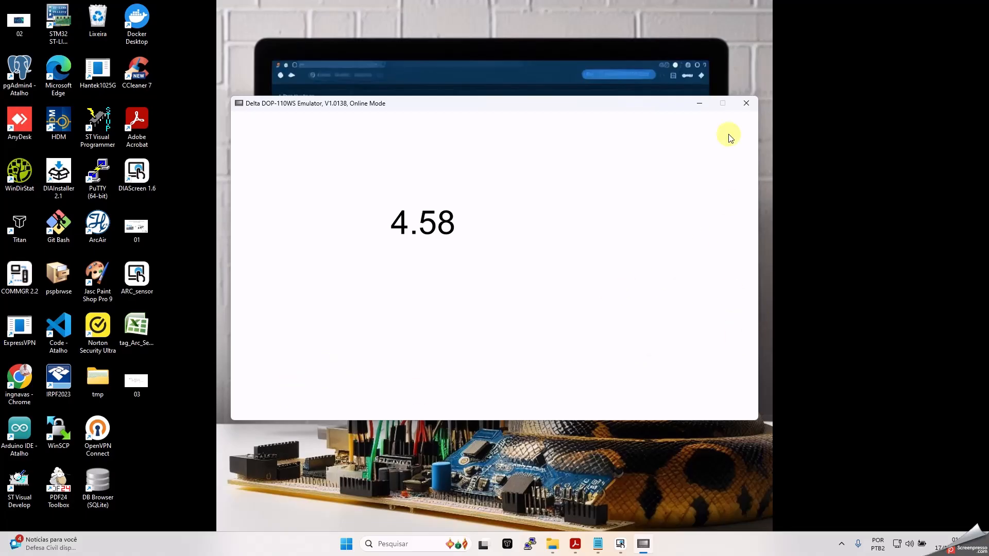
pyautogui.click(746, 103)
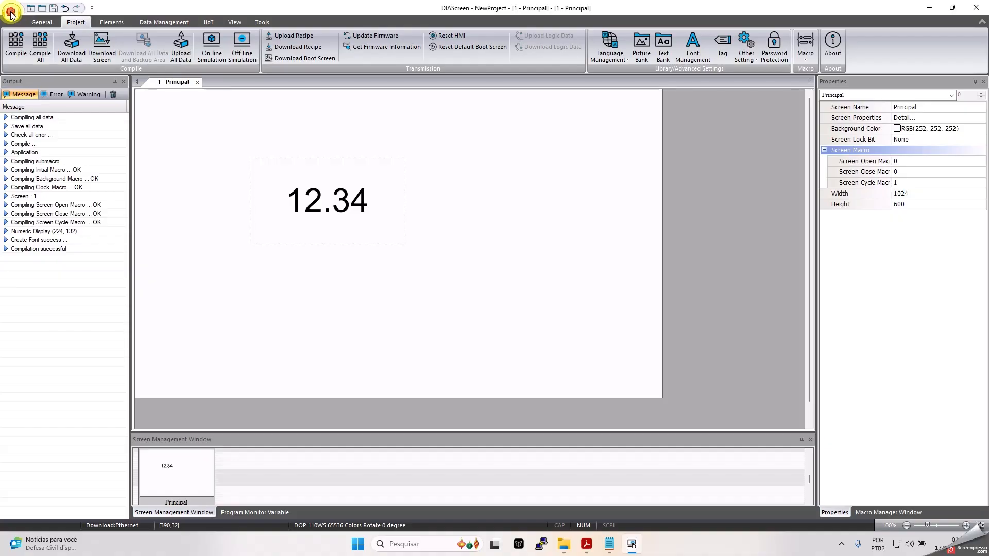
# - Open ARC_sensor.dpa from the desktop without saving the test project
pyautogui.click(11, 13)
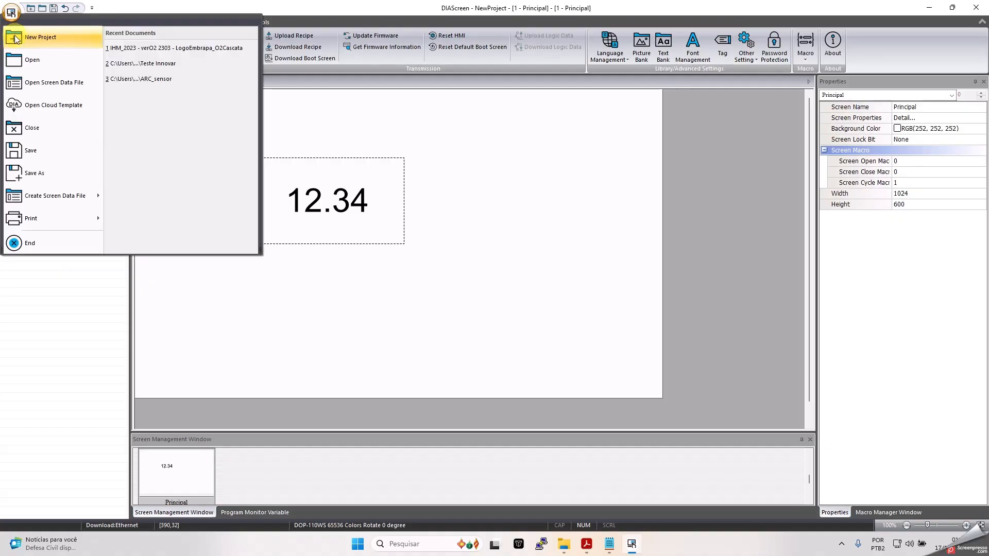
pyautogui.click(47, 60)
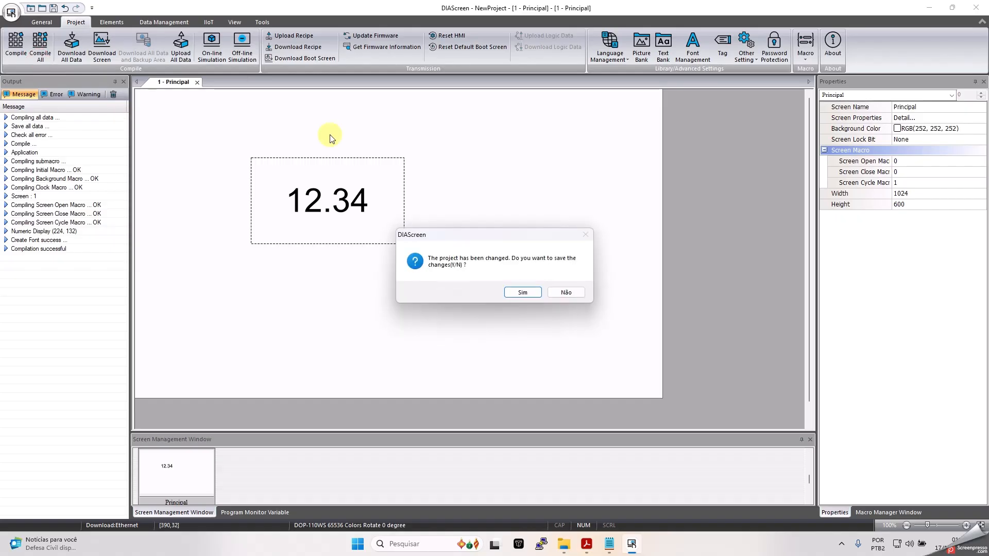
pyautogui.click(566, 292)
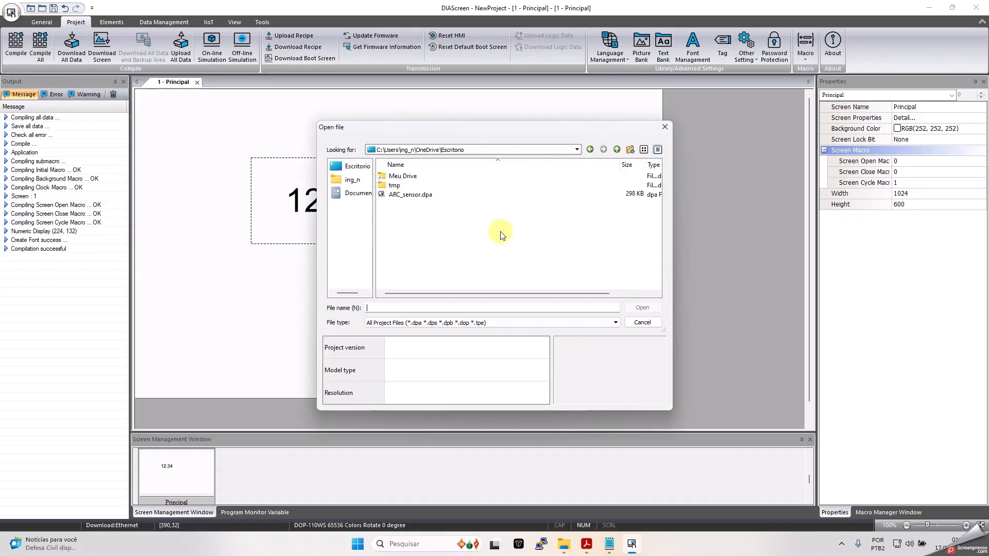
pyautogui.click(357, 169)
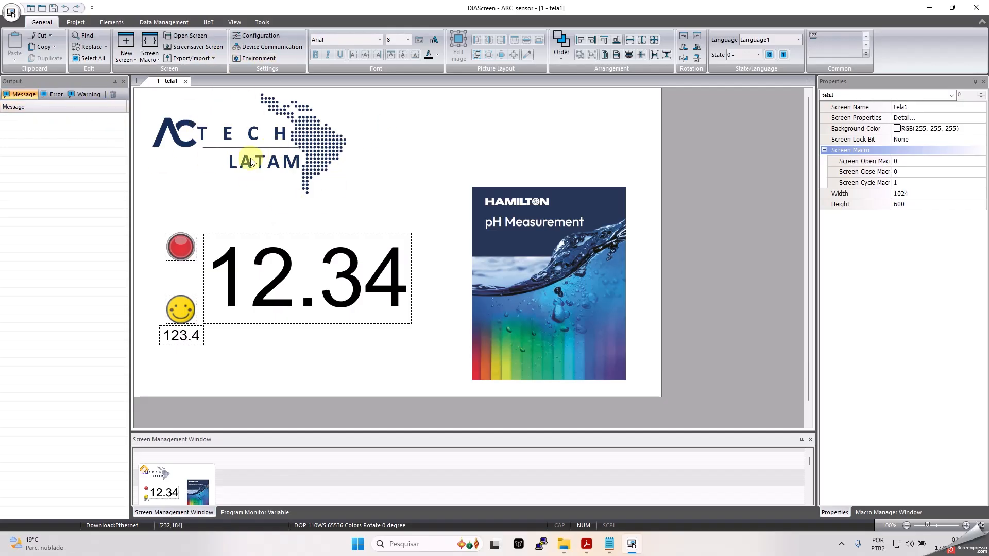
# - Open the project's Tag list and select the PHARRAYPH tag
pyautogui.click(76, 22)
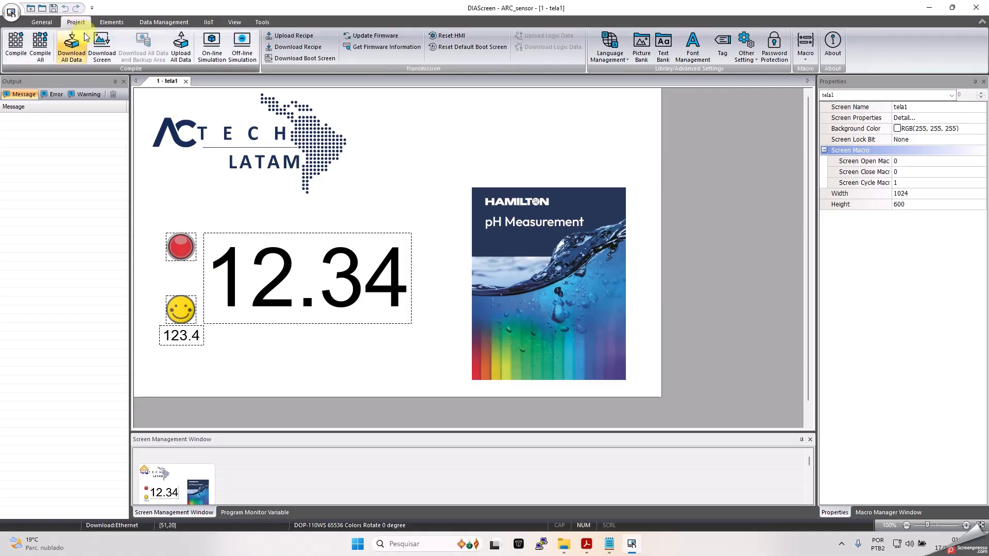
pyautogui.click(722, 45)
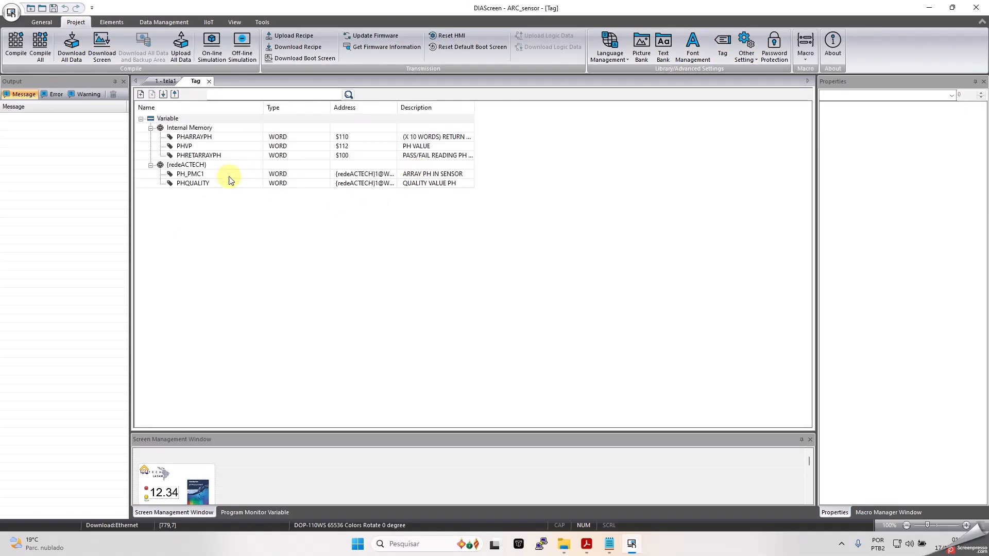
pyautogui.click(222, 139)
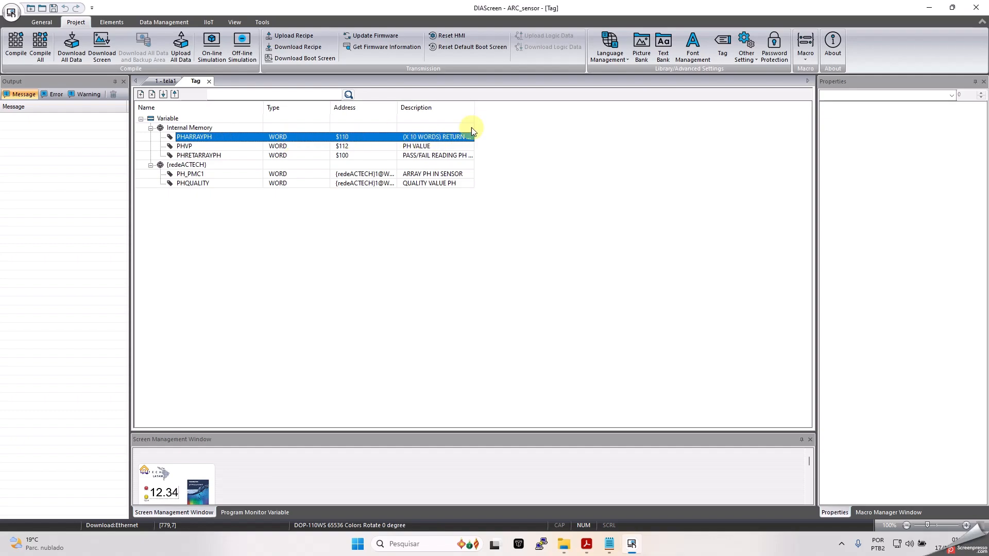
# - Widen the Description and Address columns, check PHRETARRAYPH, and bring up the pH ARC manual
pyautogui.moveTo(474, 104); pyautogui.dragTo(615, 101)
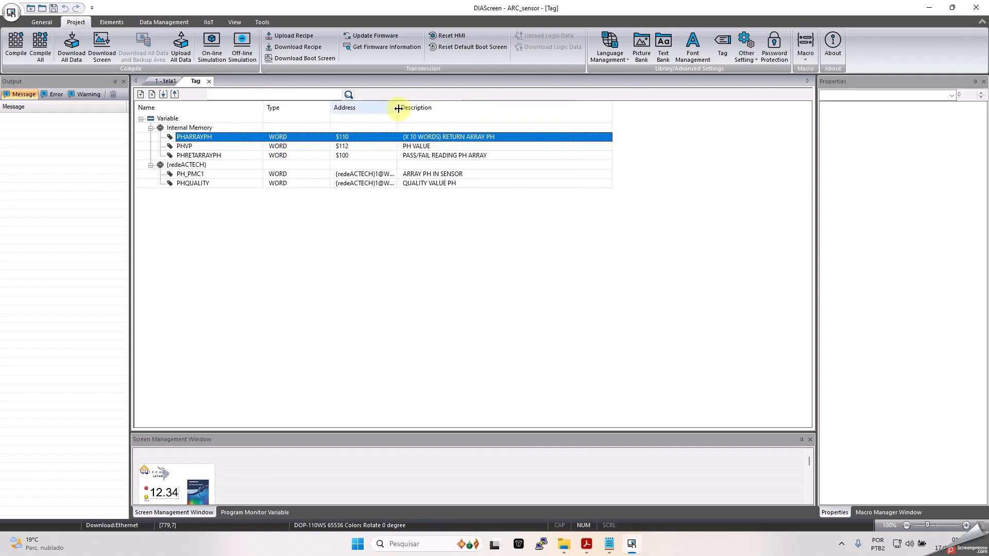
pyautogui.moveTo(398, 108); pyautogui.dragTo(445, 111)
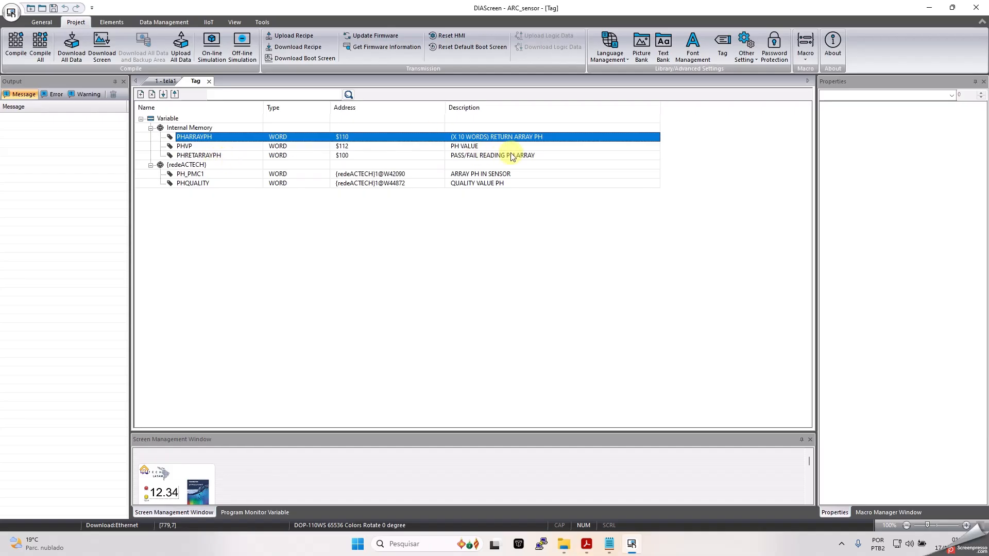
pyautogui.click(347, 157)
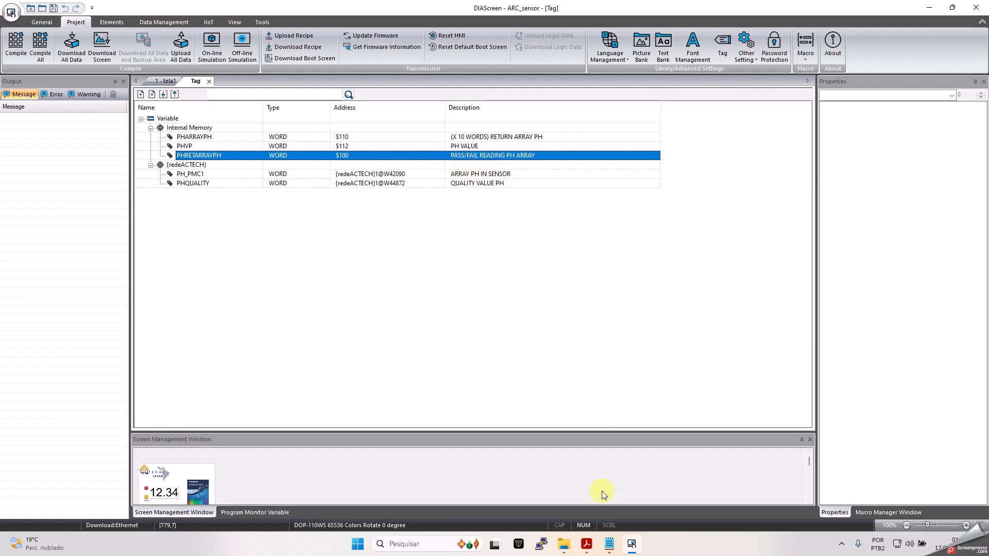
pyautogui.click(586, 544)
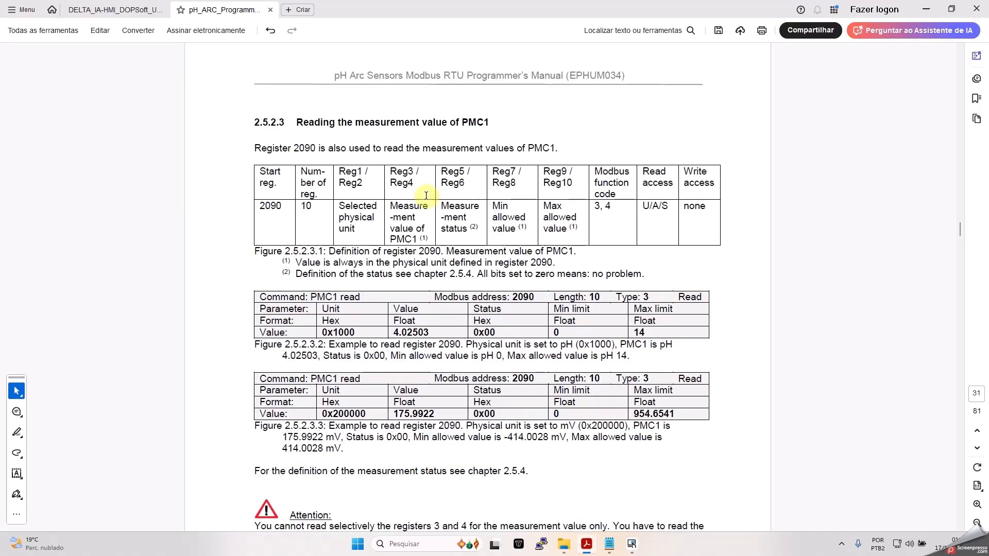
# - Jump to page 81 and scroll back to section 2.8.6, noting quality register 4872
pyautogui.click(977, 392)
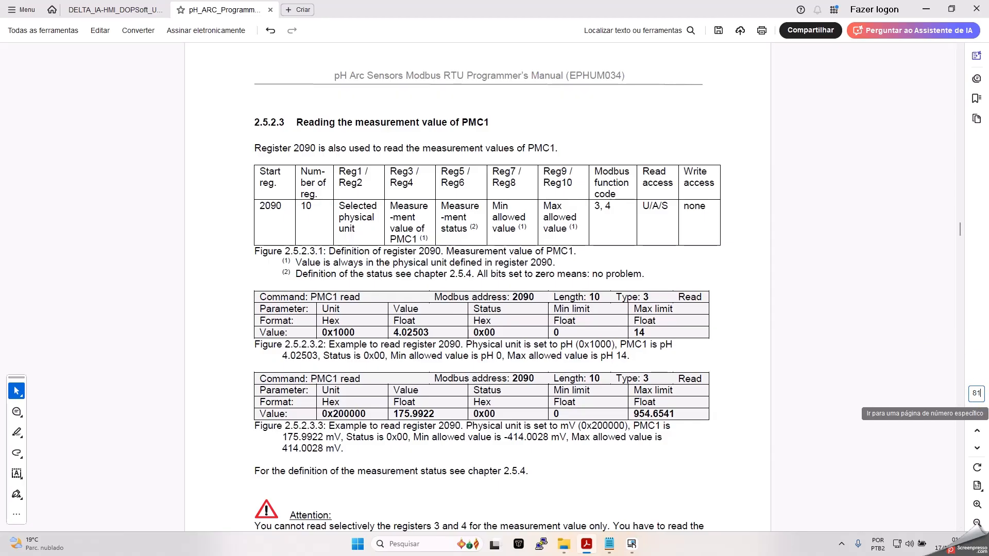
pyautogui.write('81')
pyautogui.press('Return')
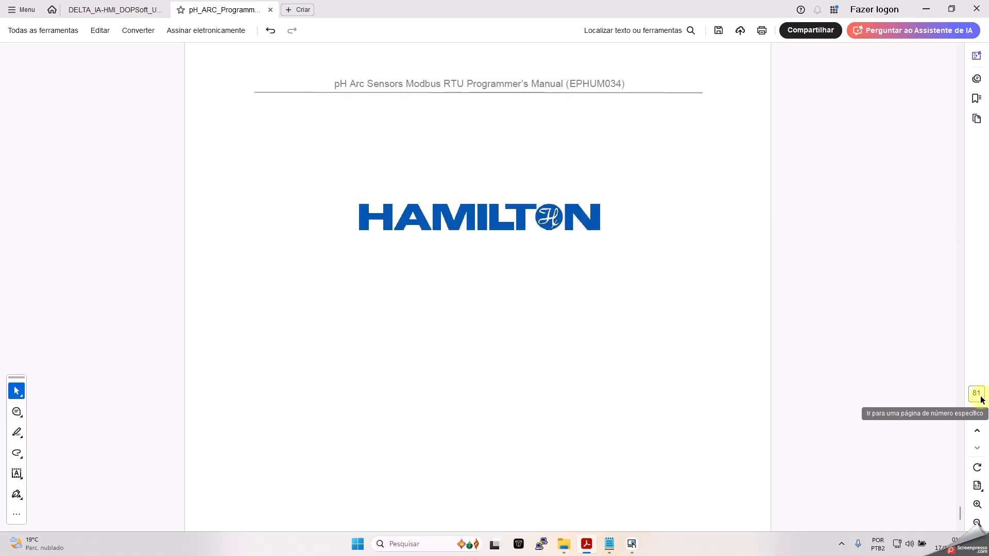
pyautogui.scroll(10, 784, 288)
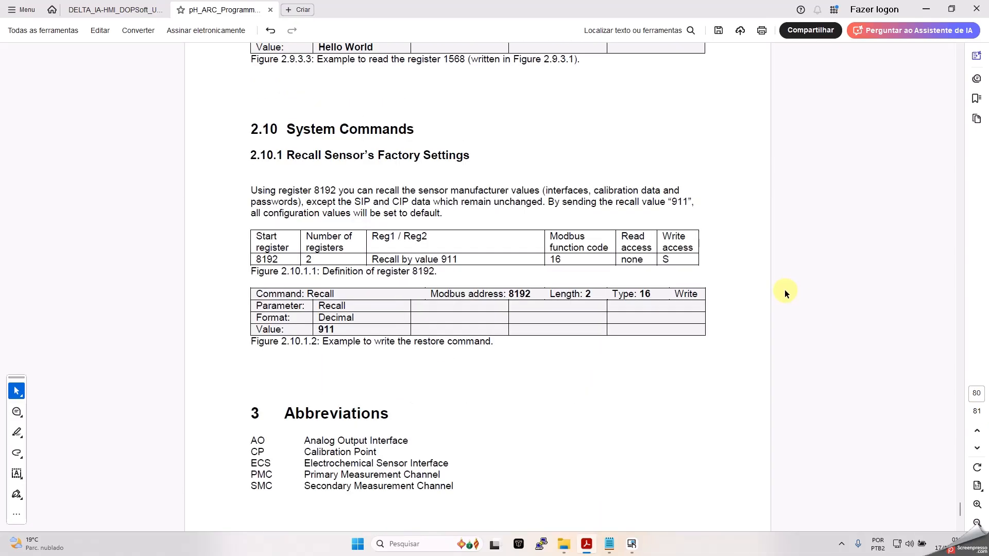
pyautogui.scroll(3, 543, 242)
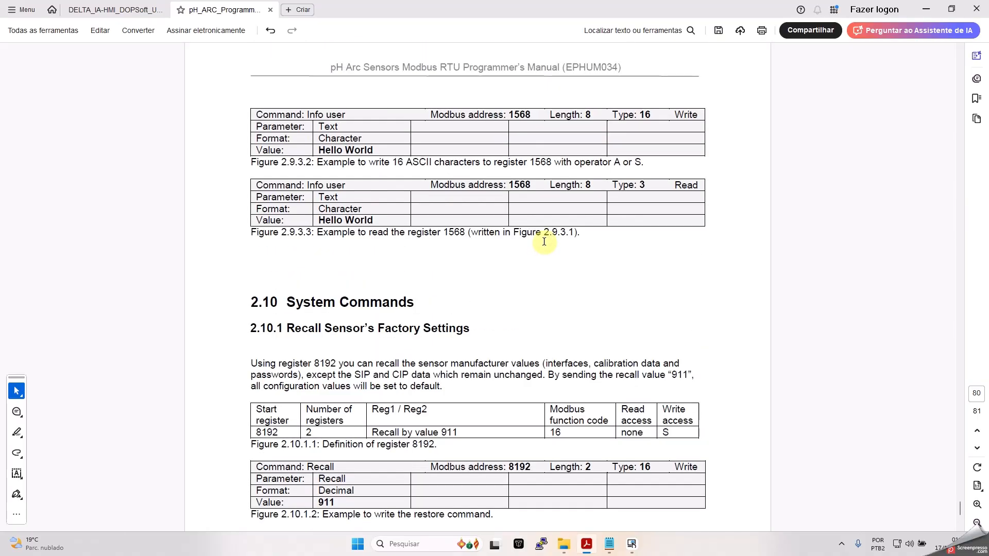
pyautogui.scroll(18, 543, 240)
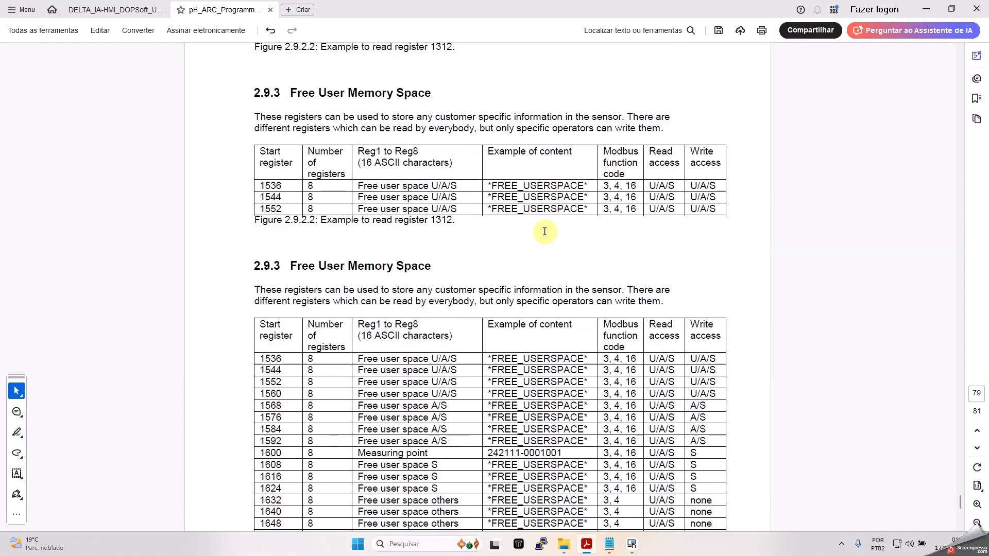
pyautogui.scroll(12, 545, 231)
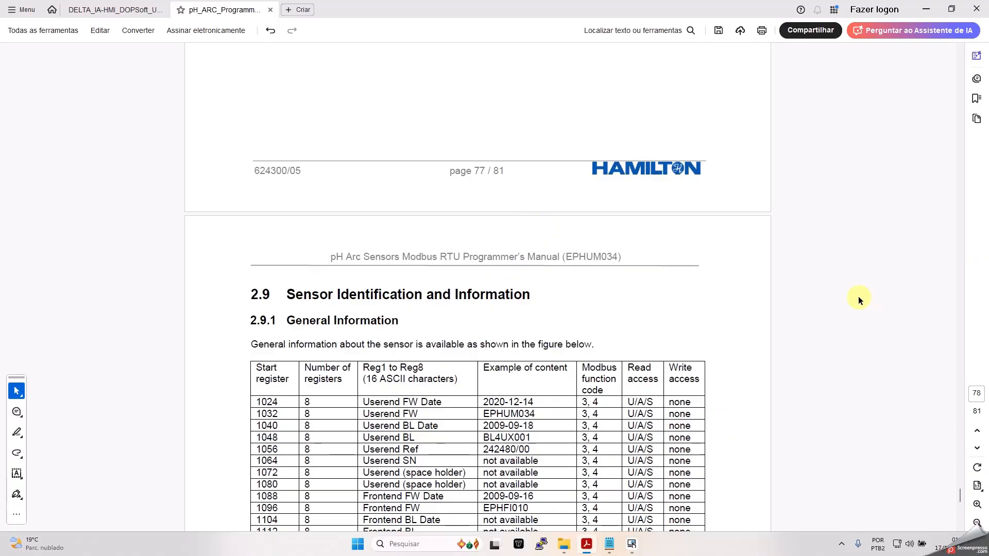
pyautogui.scroll(7, 518, 301)
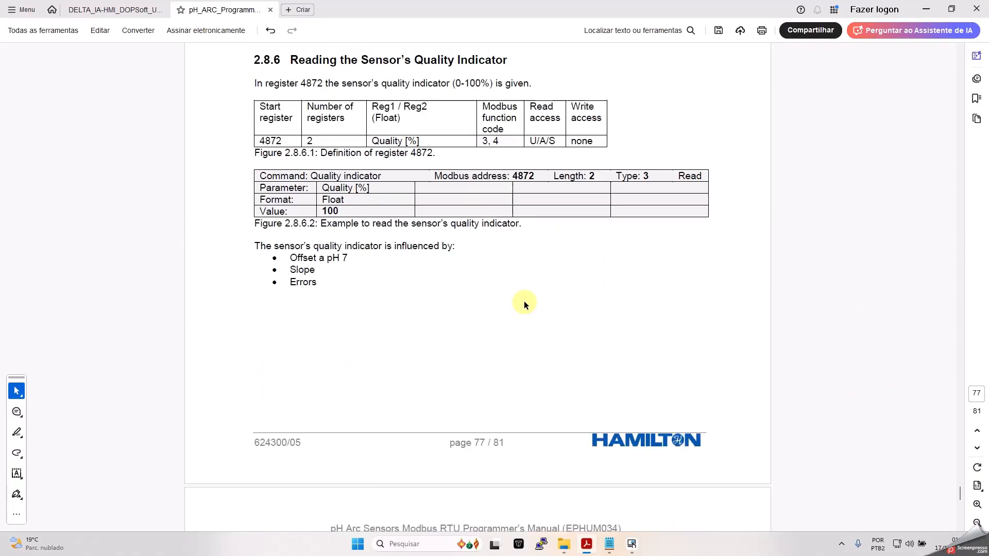
pyautogui.scroll(-2, 525, 302)
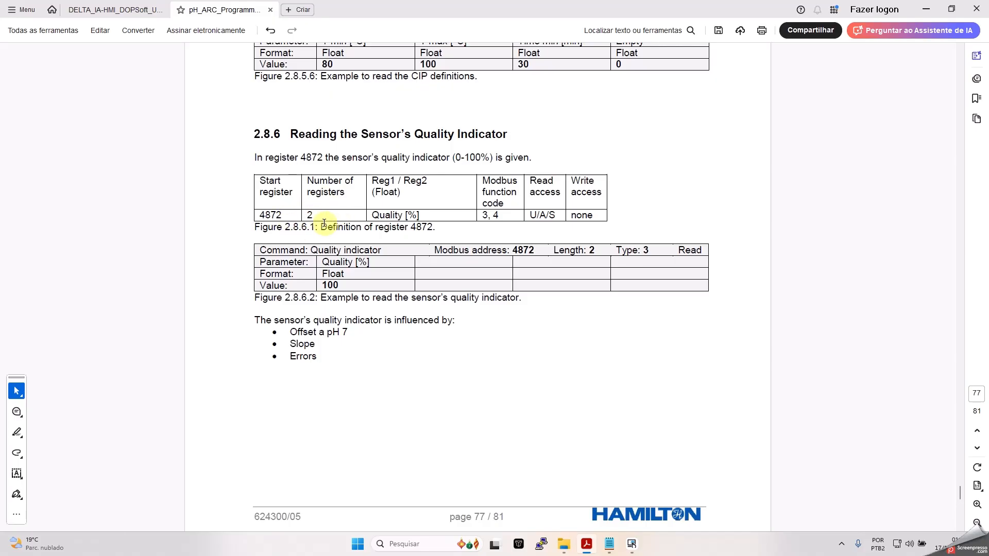
pyautogui.click(926, 9)
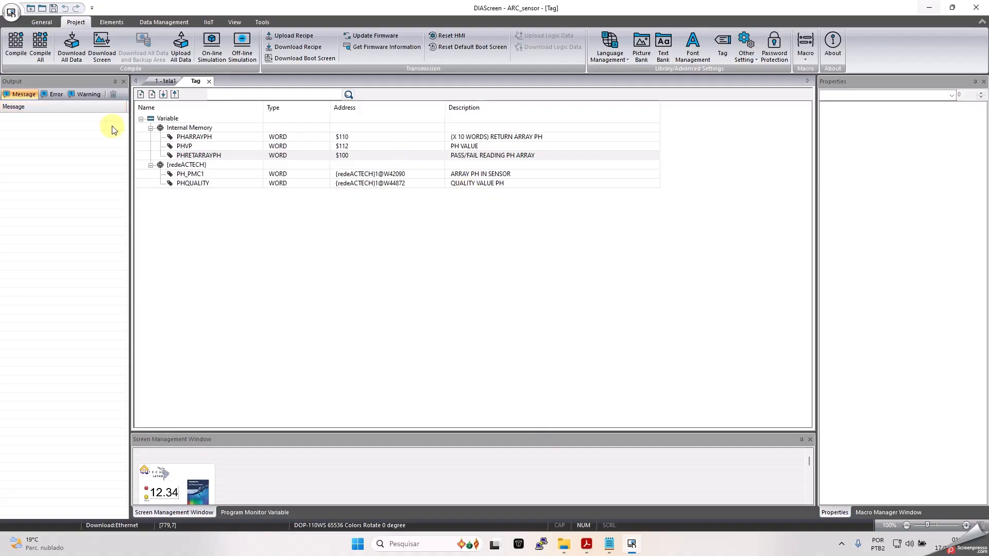
# - On tela1, confirm the smiley Range Indicator's Read Address is PHQUALITY
pyautogui.click(164, 81)
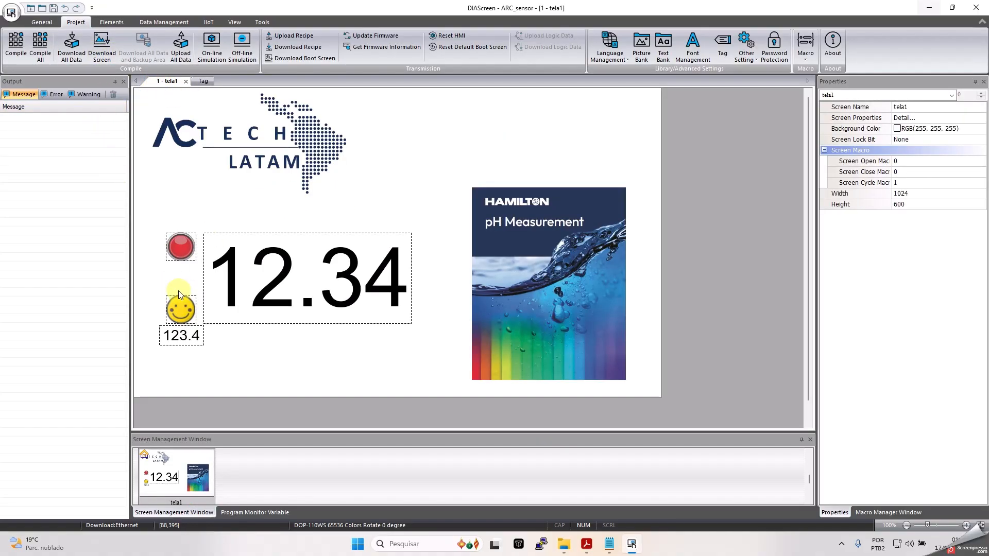
pyautogui.doubleClick(185, 310)
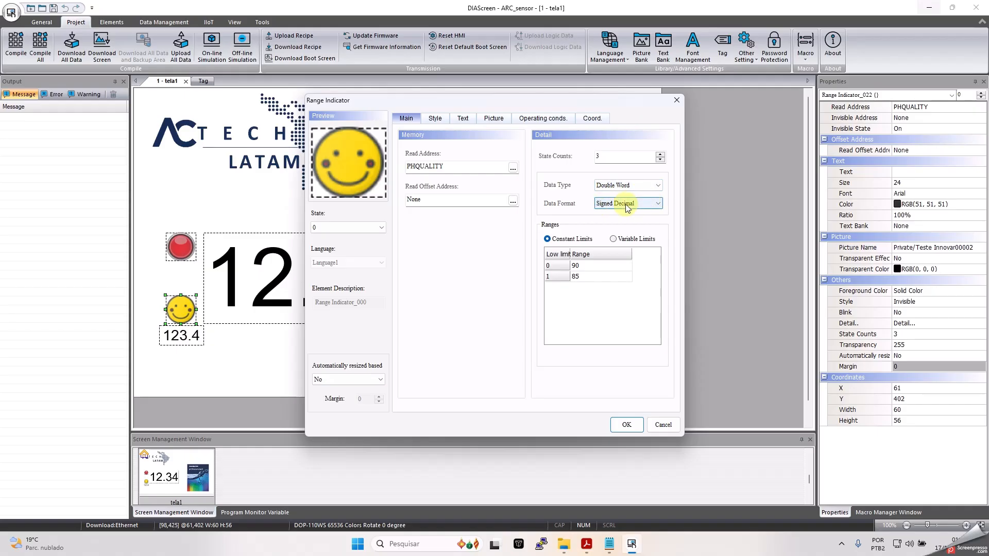
pyautogui.click(678, 100)
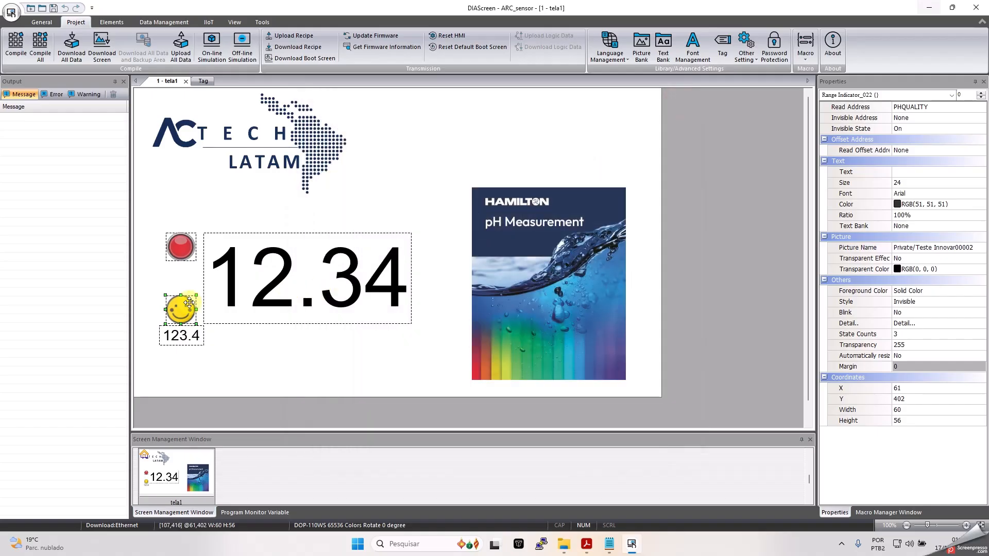
pyautogui.click(188, 338)
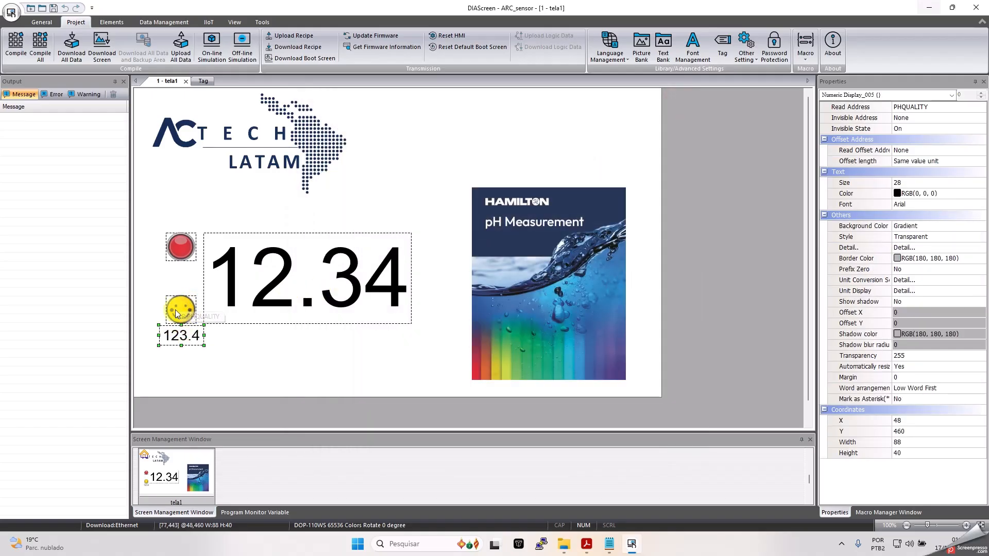
pyautogui.doubleClick(178, 316)
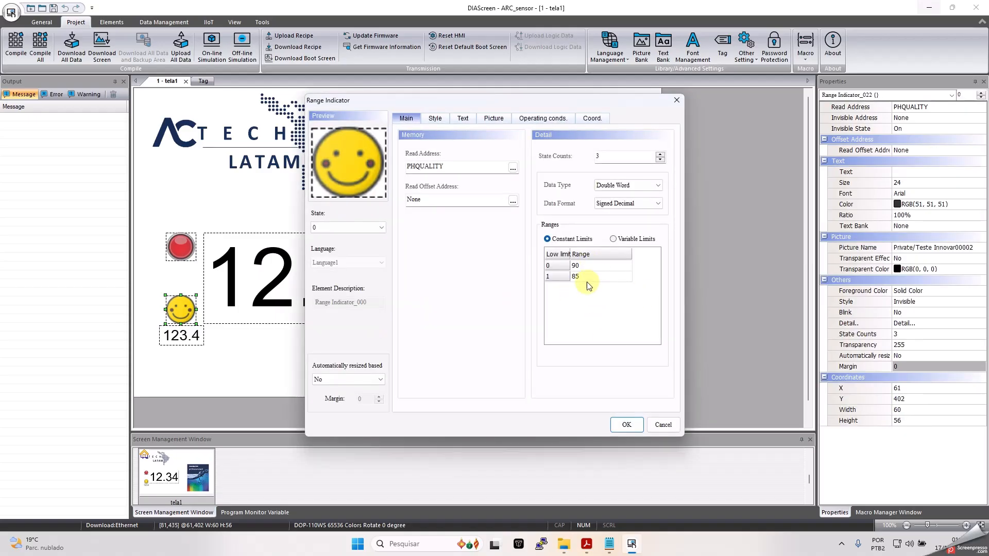
pyautogui.click(626, 425)
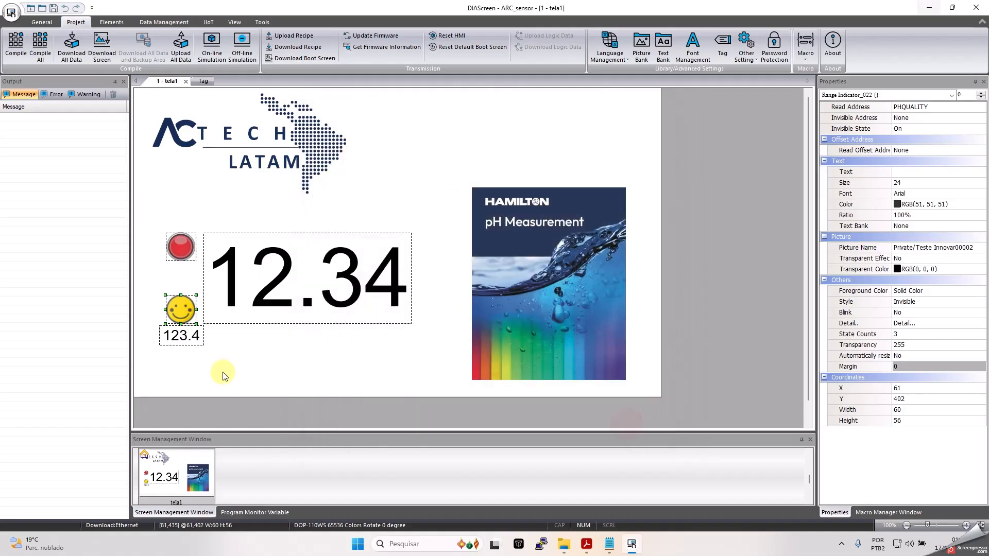
# - Confirm the 123.4 Numeric Display also reads PHQUALITY, then deselect everything
pyautogui.click(183, 338)
pyautogui.doubleClick(183, 338)
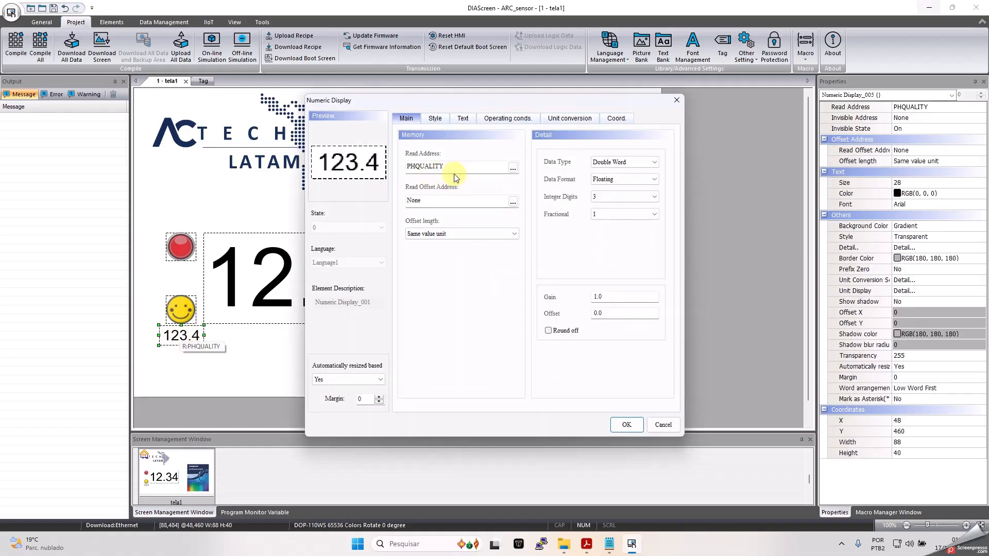
pyautogui.click(676, 100)
pyautogui.click(436, 335)
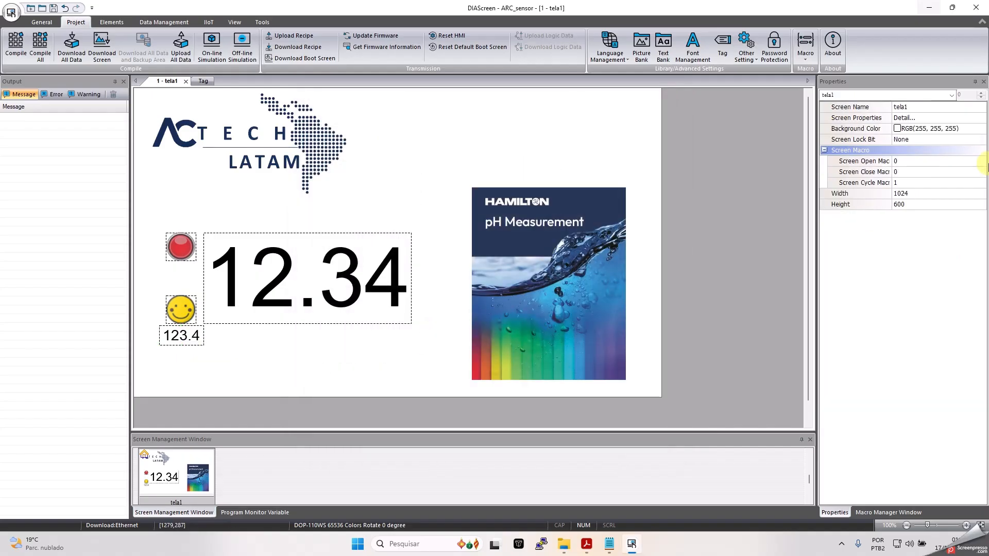
pyautogui.click(965, 183)
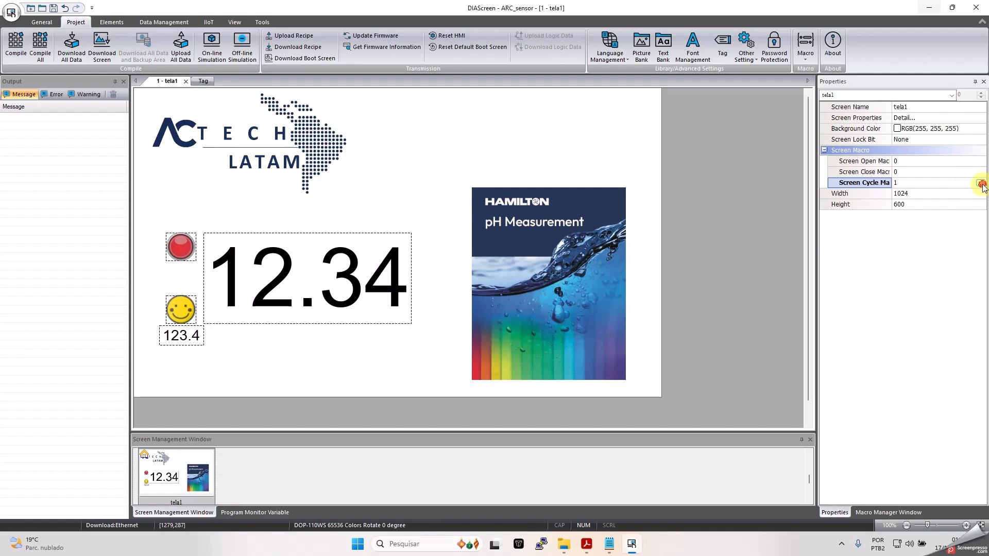
pyautogui.click(981, 184)
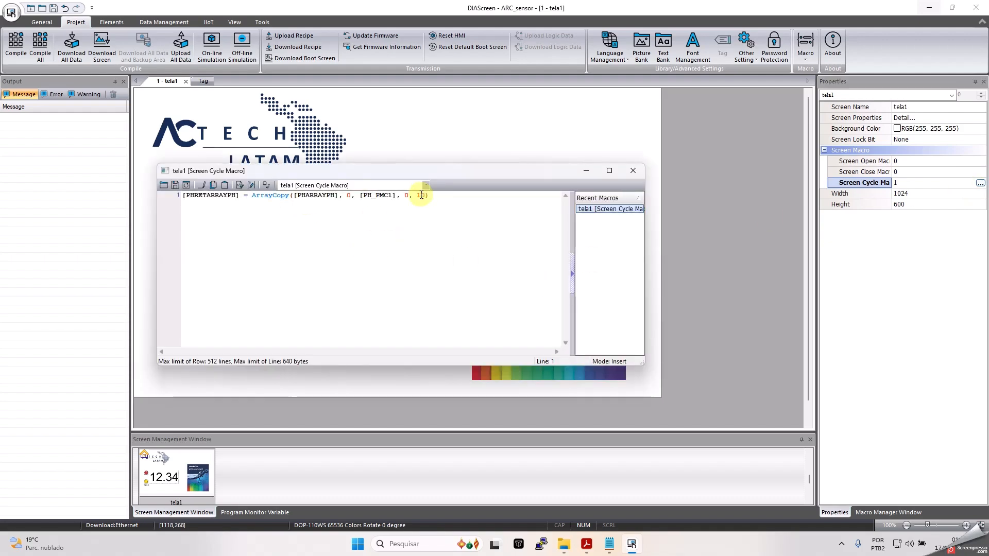
pyautogui.moveTo(441, 196); pyautogui.dragTo(174, 214)
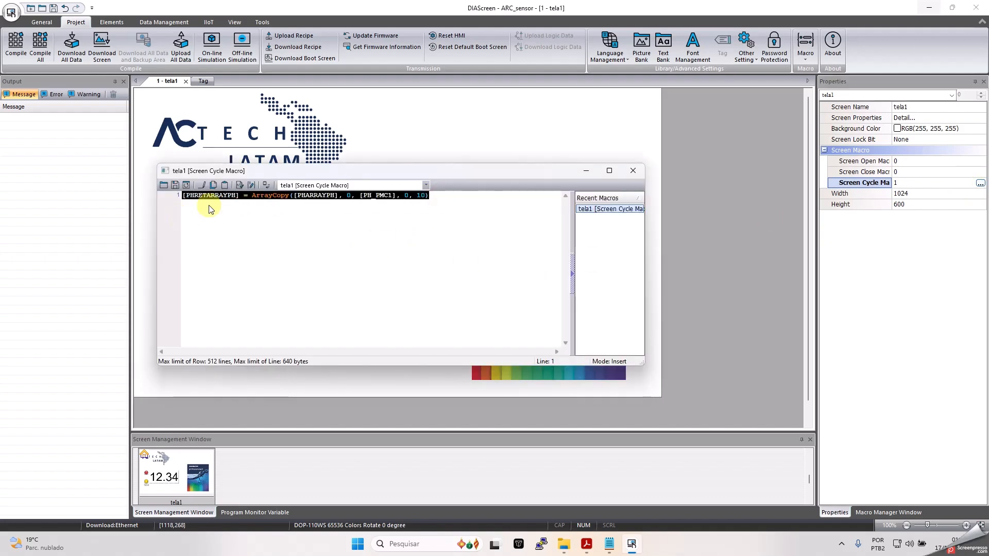
pyautogui.click(264, 226)
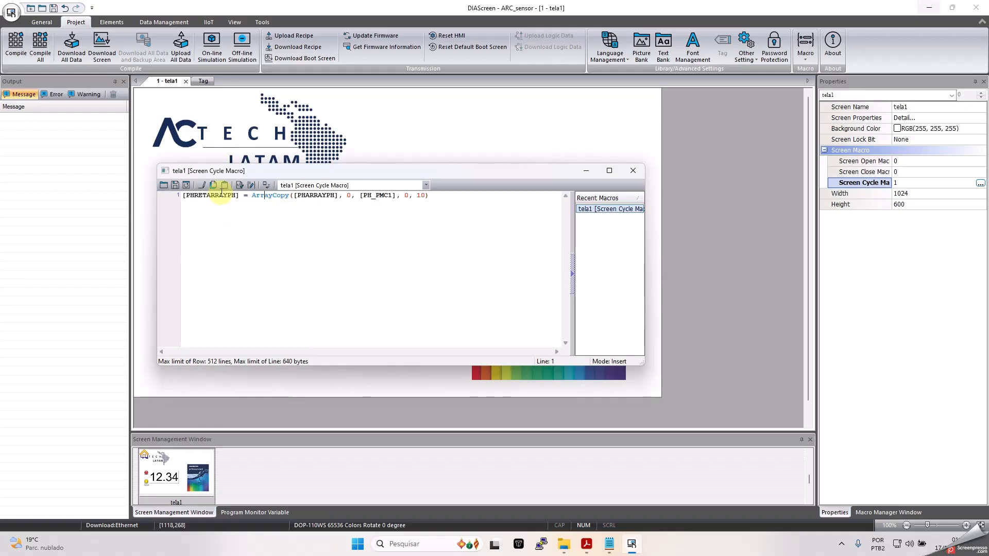
pyautogui.click(222, 196)
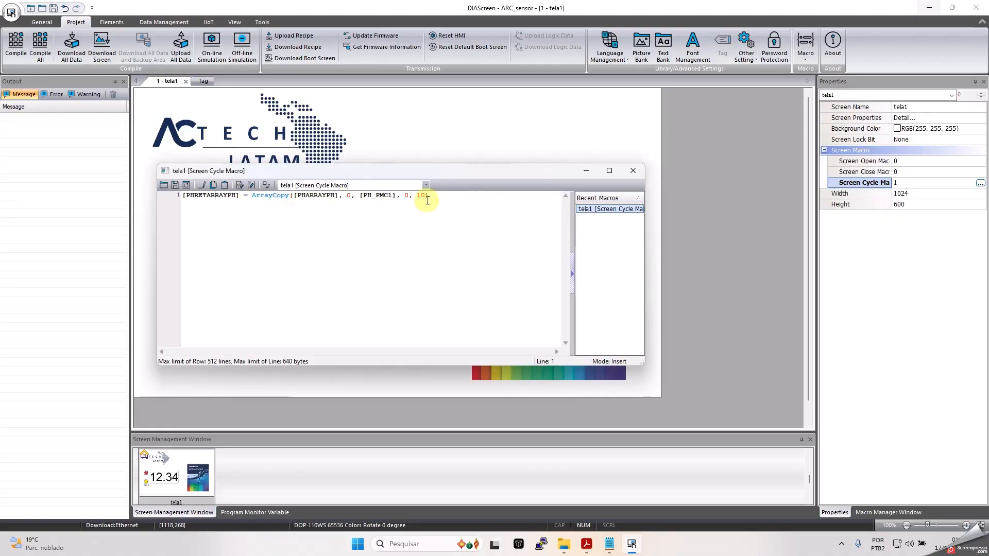
pyautogui.click(633, 171)
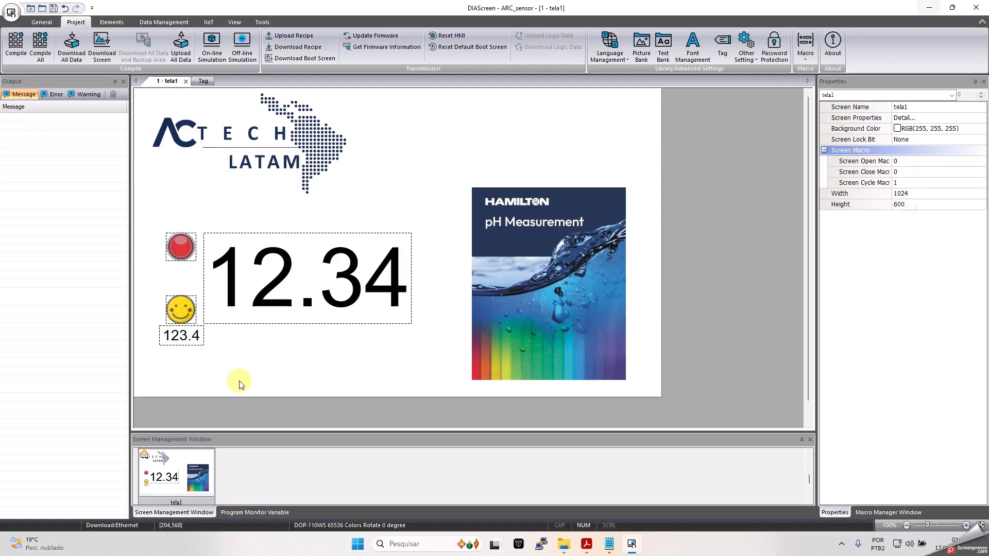
pyautogui.click(176, 471)
pyautogui.rightClick(177, 472)
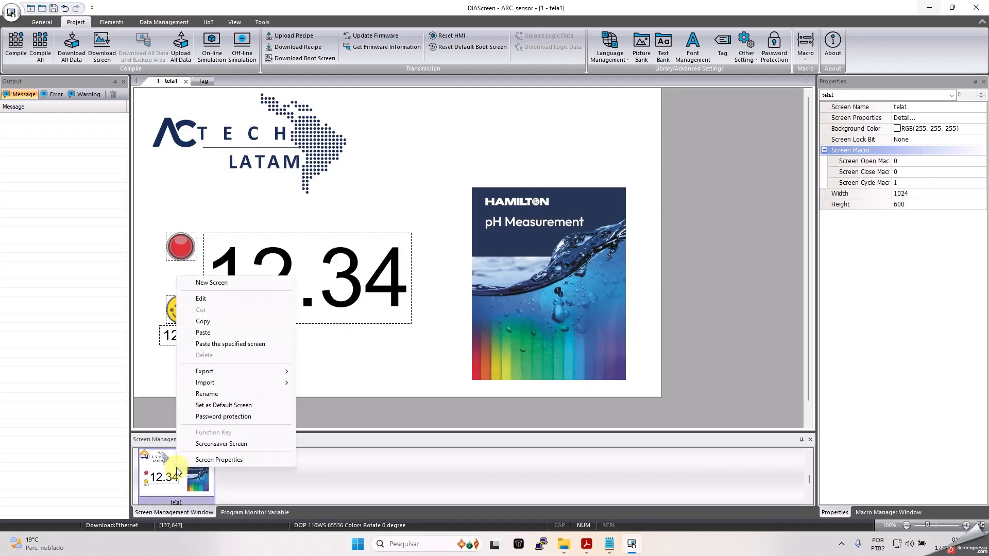
pyautogui.click(236, 462)
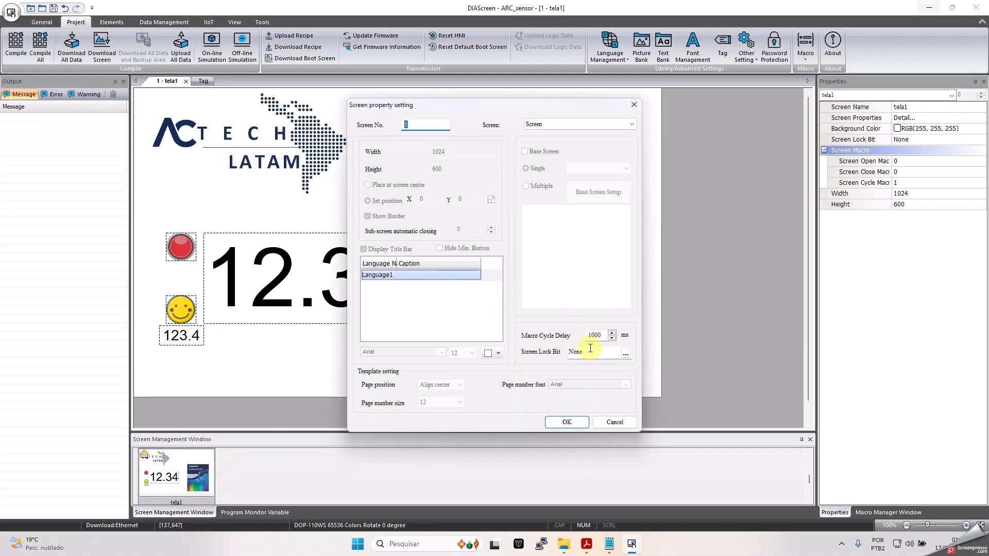
pyautogui.doubleClick(601, 338)
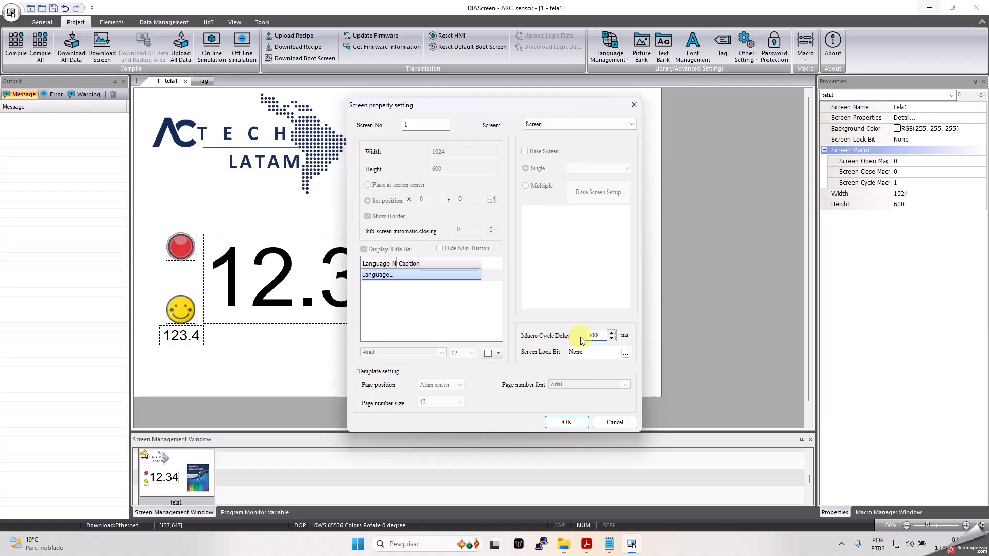
pyautogui.click(567, 422)
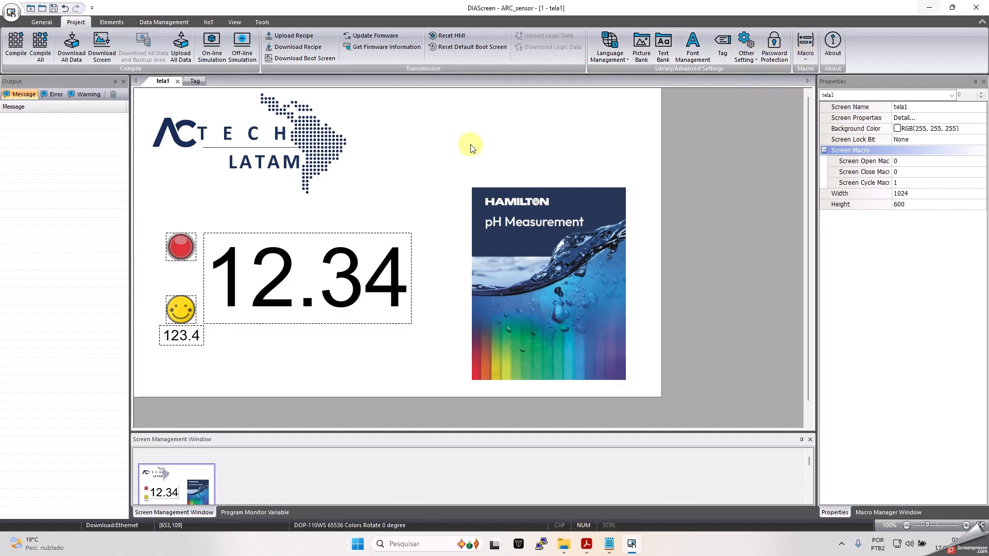
pyautogui.click(178, 245)
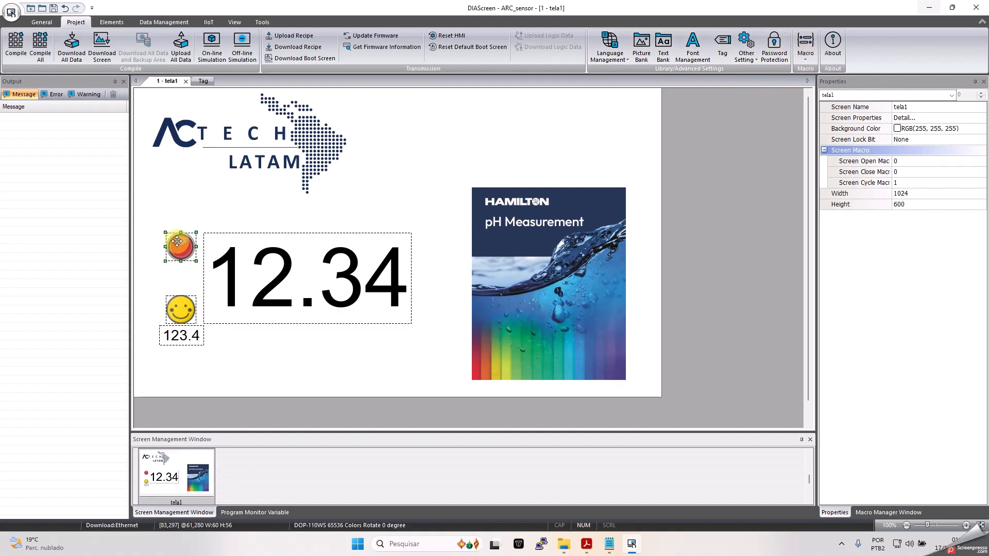
pyautogui.doubleClick(178, 246)
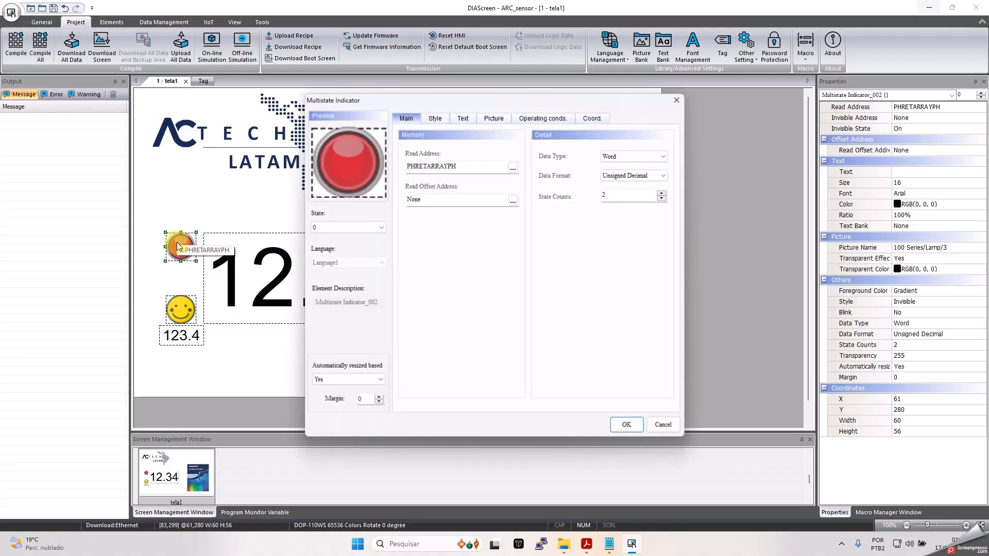
pyautogui.moveTo(464, 166); pyautogui.dragTo(407, 166)
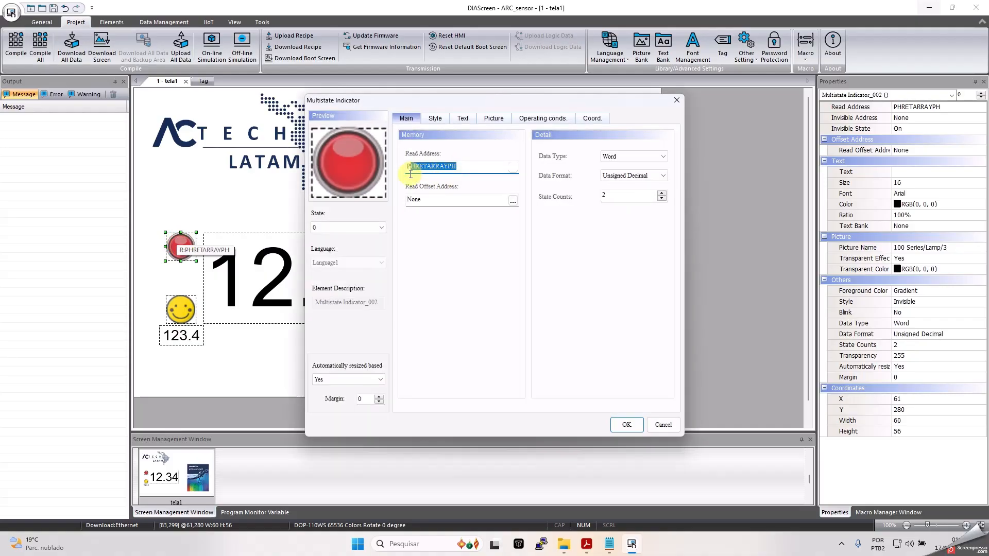
pyautogui.click(384, 226)
pyautogui.click(339, 245)
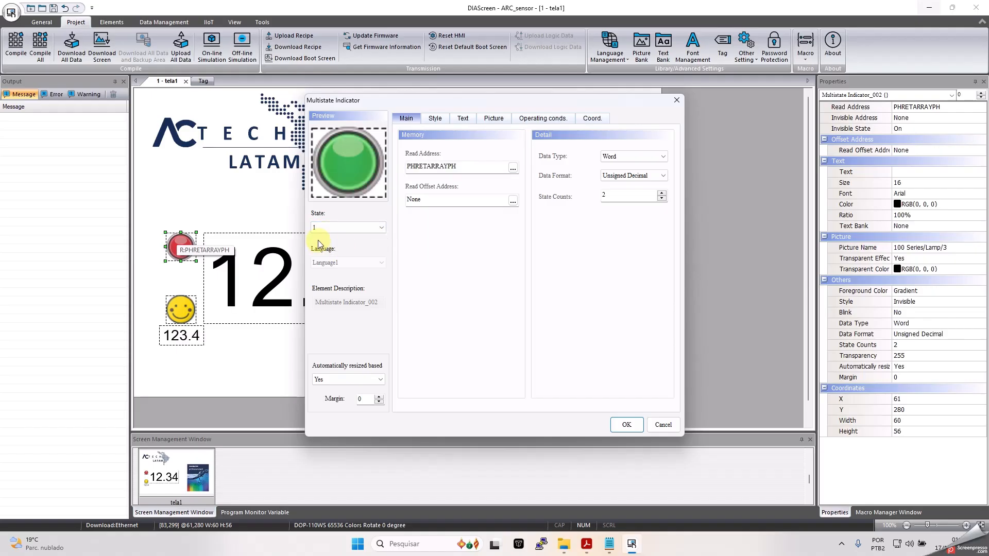
pyautogui.click(338, 230)
pyautogui.click(337, 238)
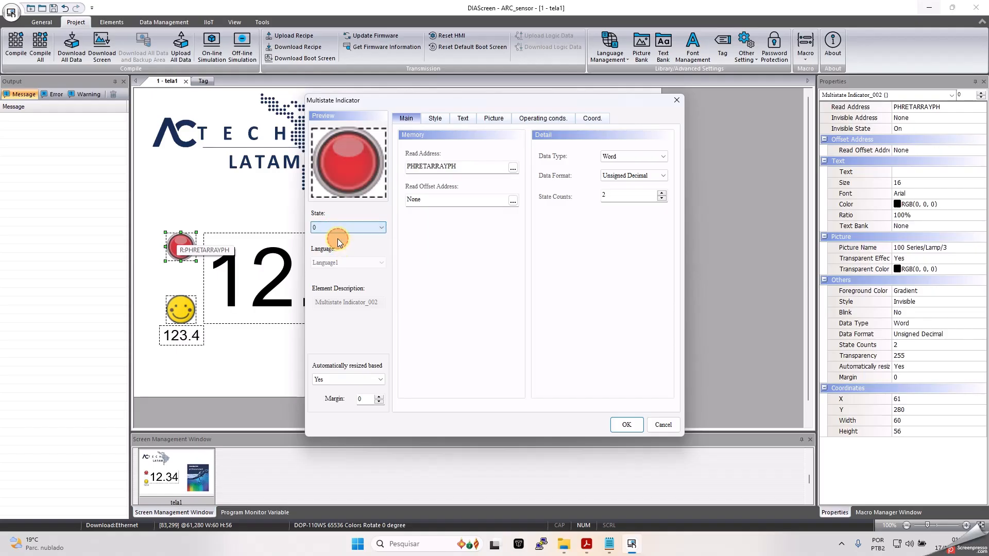
pyautogui.click(627, 425)
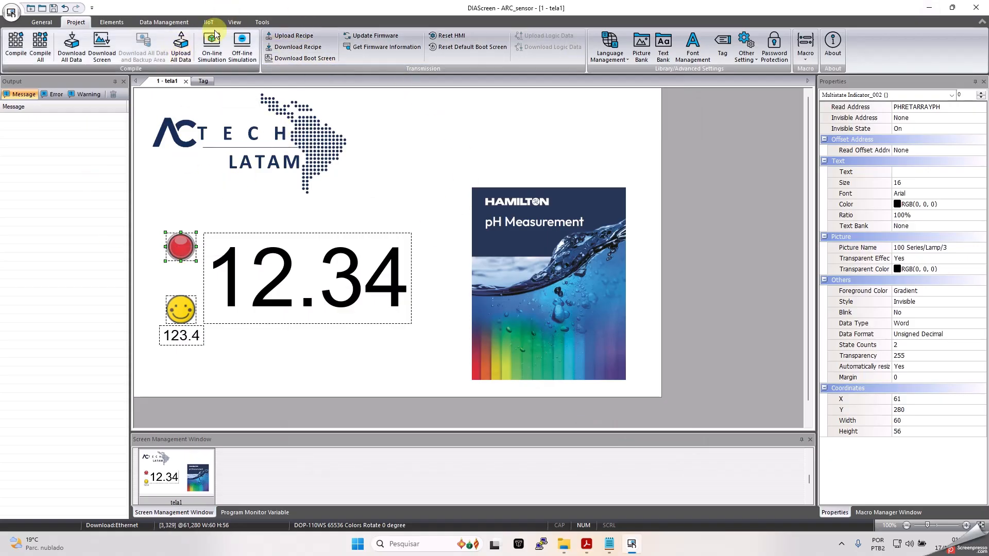
pyautogui.click(212, 46)
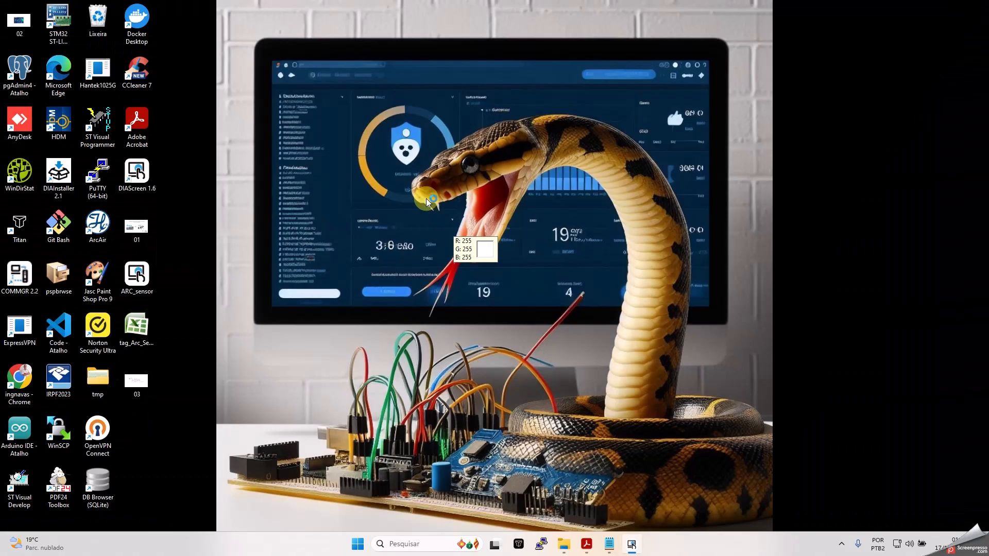
# - Accept the COM port setting to start online simulation, then press the green status lamp
pyautogui.click(465, 315)
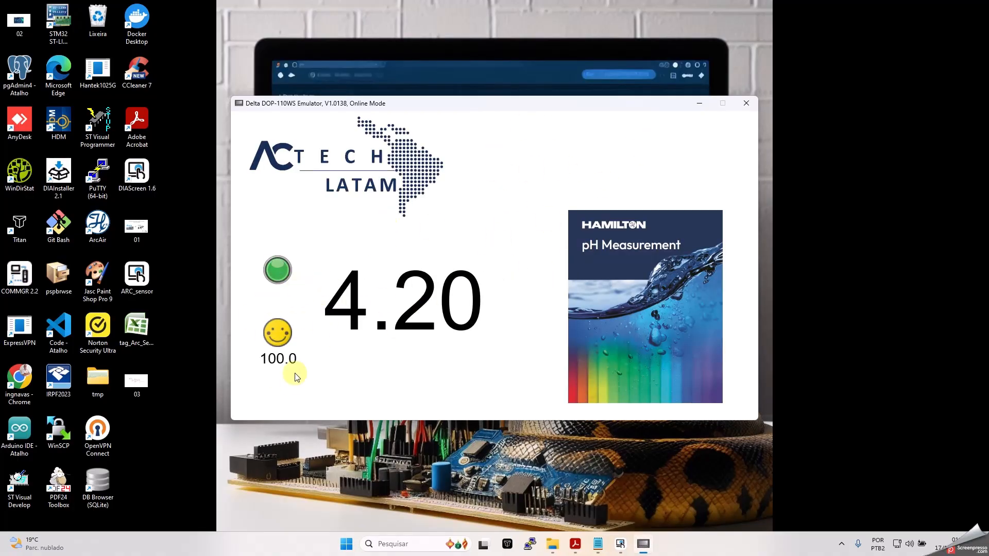
pyautogui.click(265, 334)
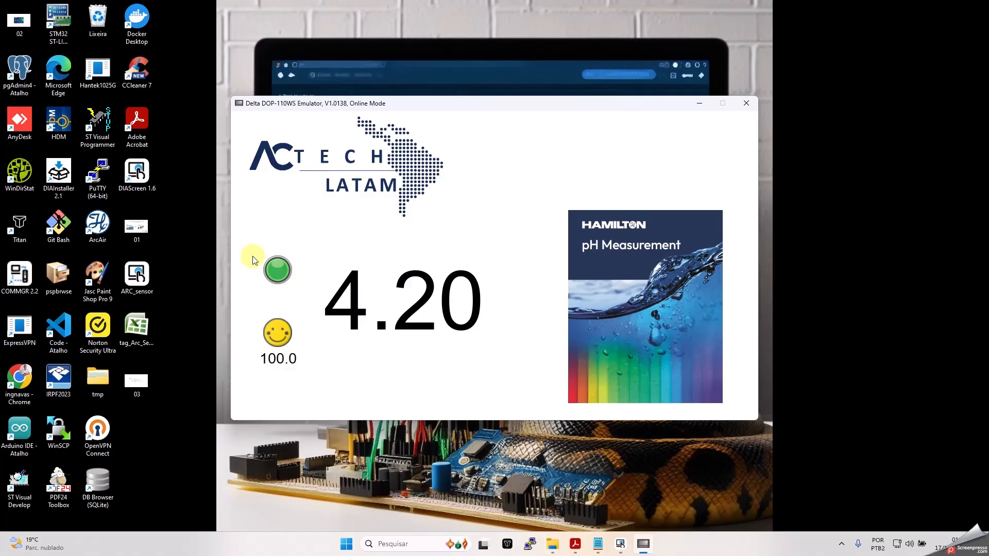
pyautogui.click(275, 277)
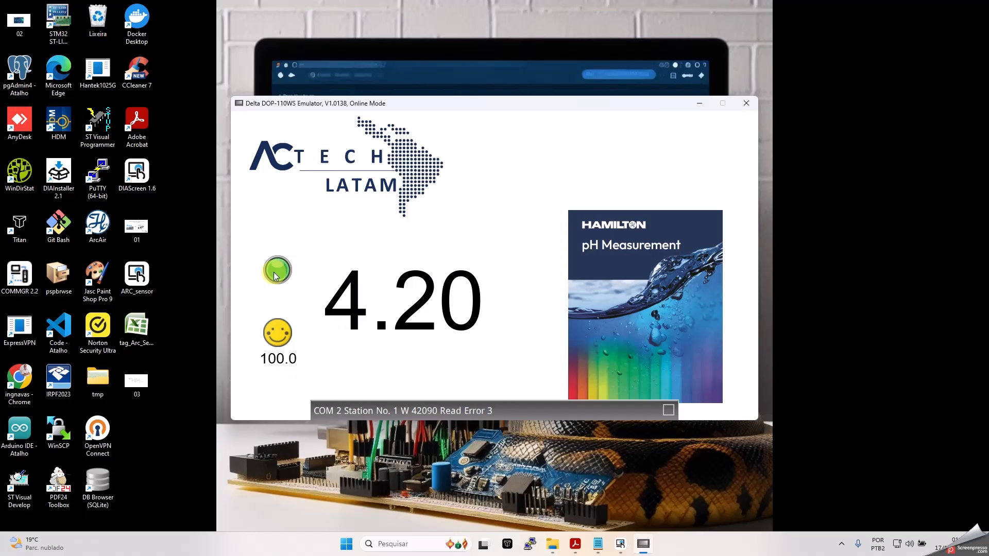
# - Press the status lamp twice as pH drops to 0.00 with a register 44872 read error
pyautogui.click(274, 276)
pyautogui.click(277, 270)
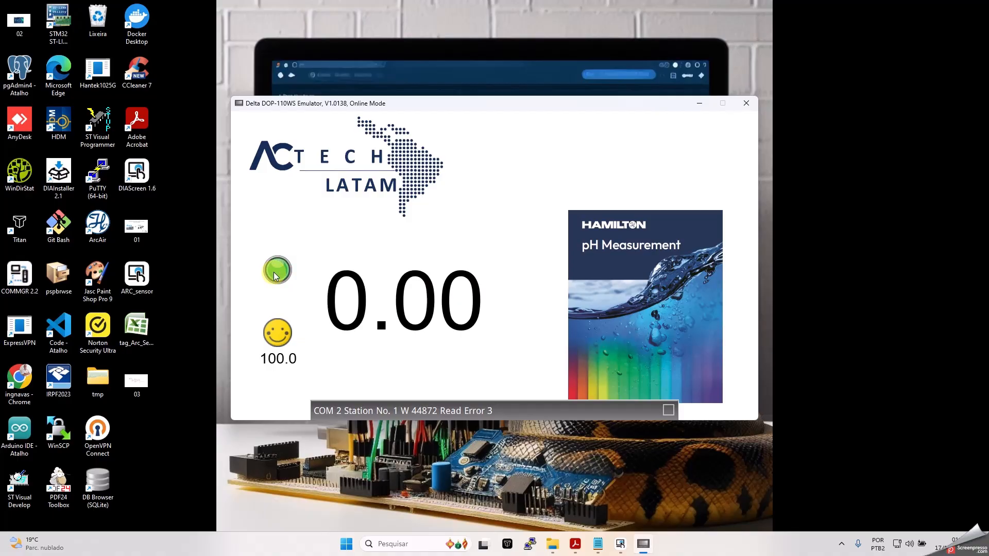